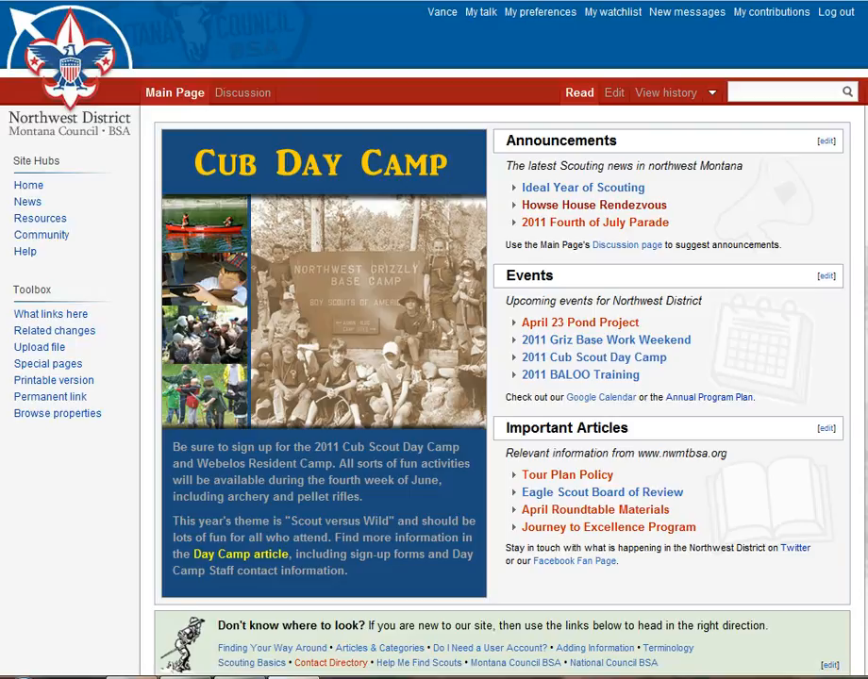
Open the logged-in account's user page, view its list of contributions, and return to the user page
left_click(449, 17)
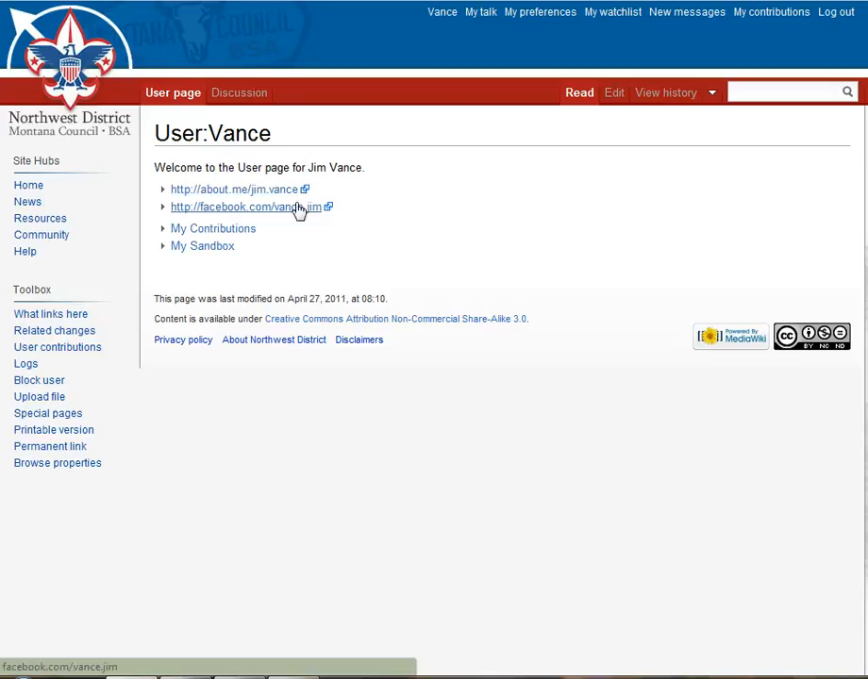
left_click(242, 232)
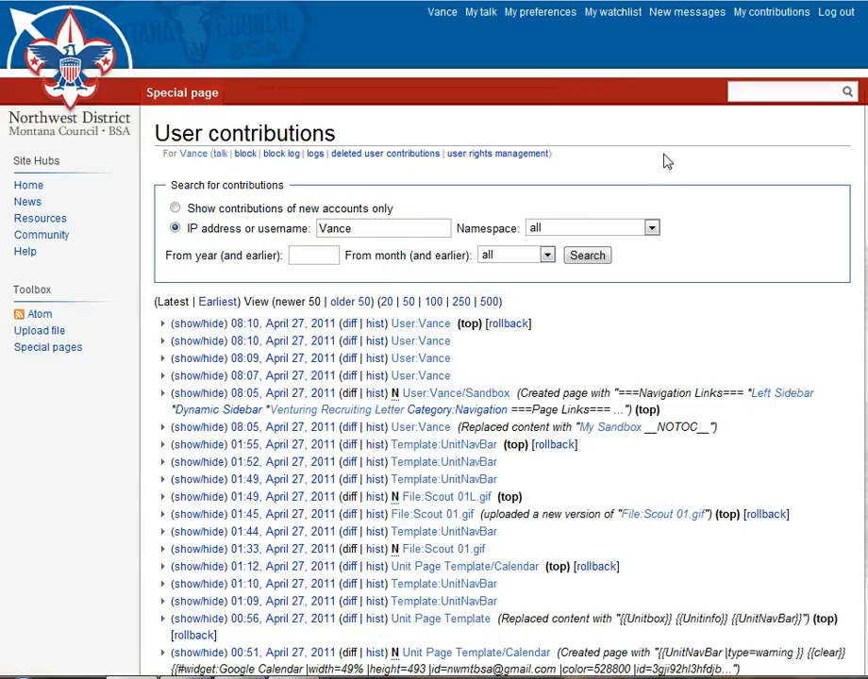
left_click(195, 158)
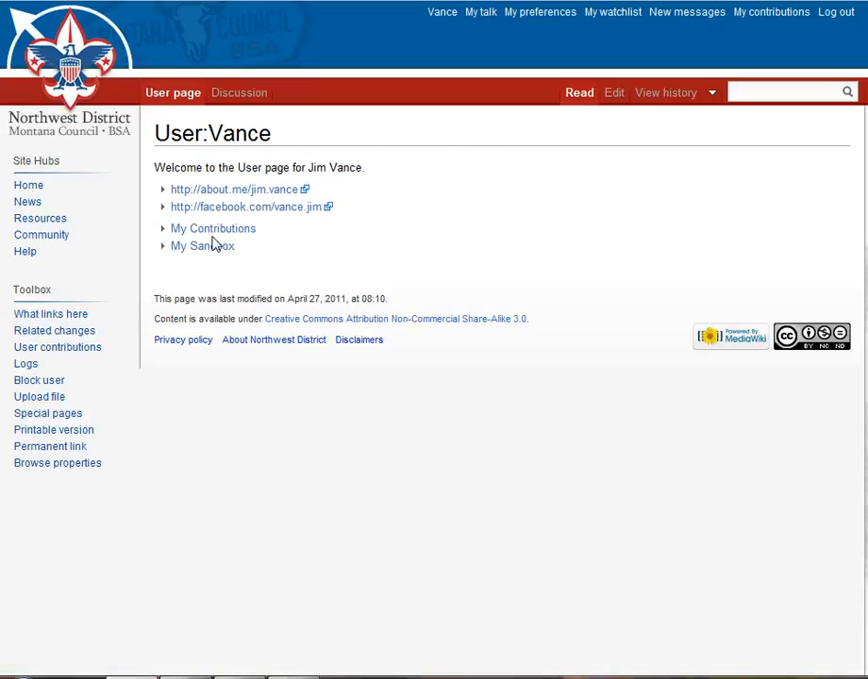
Examine the sandbox page linked from the user page, including its organizational charts, and return to the user page
left_click(208, 248)
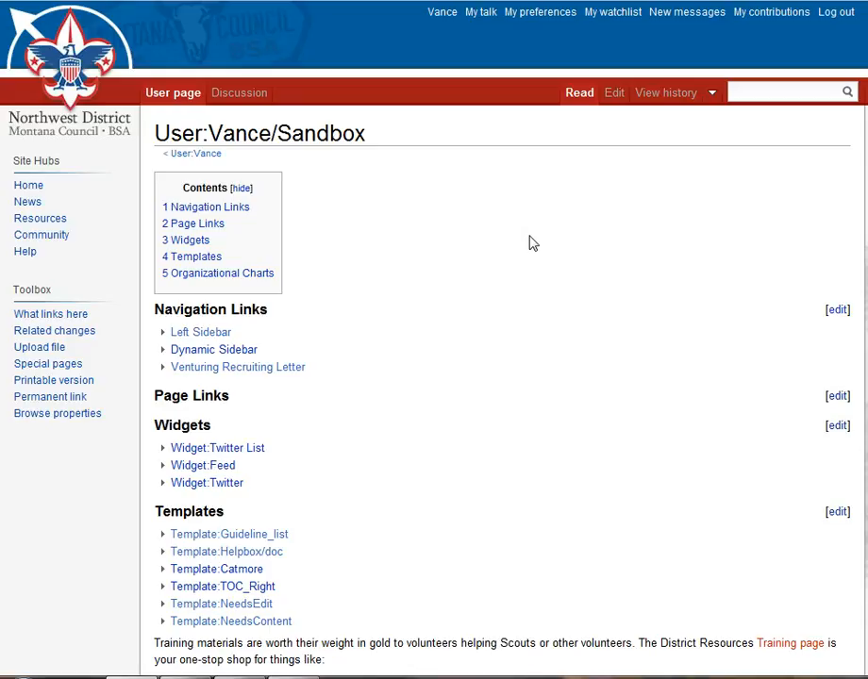
scroll(529, 242, "down", 3)
scroll(530, 243, "down", 3)
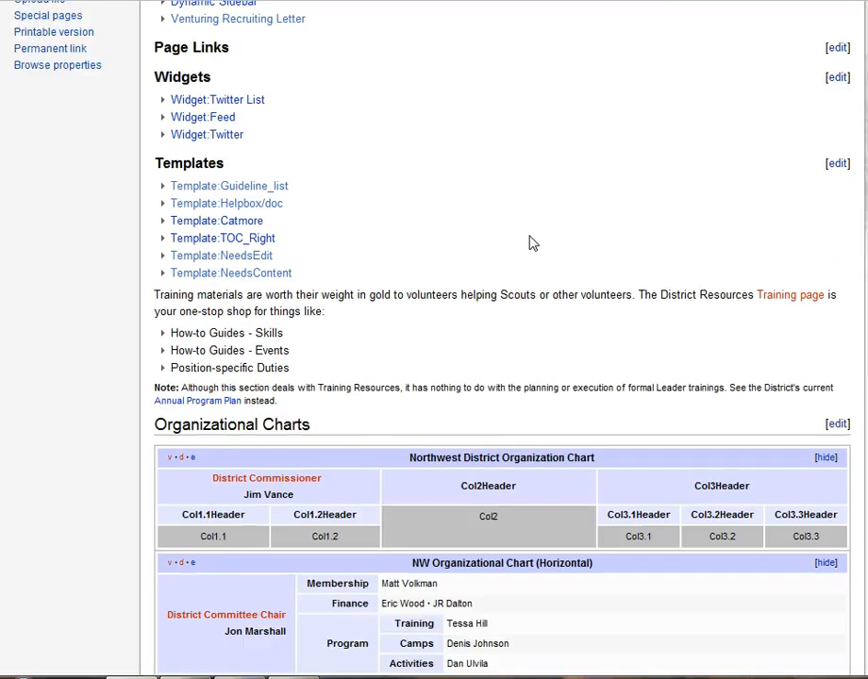
scroll(530, 243, "up", 5)
scroll(530, 242, "up", 2)
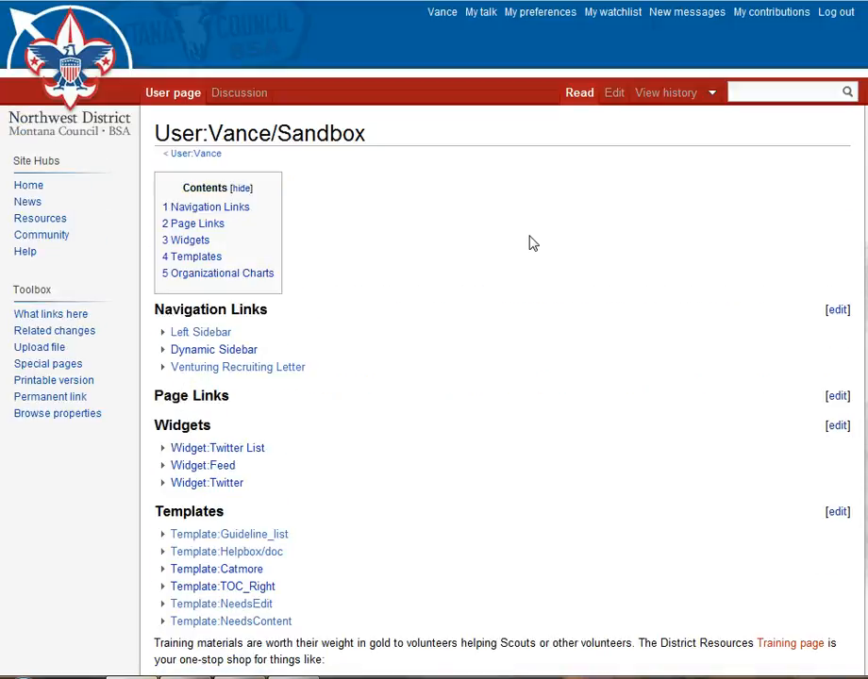
left_click(199, 154)
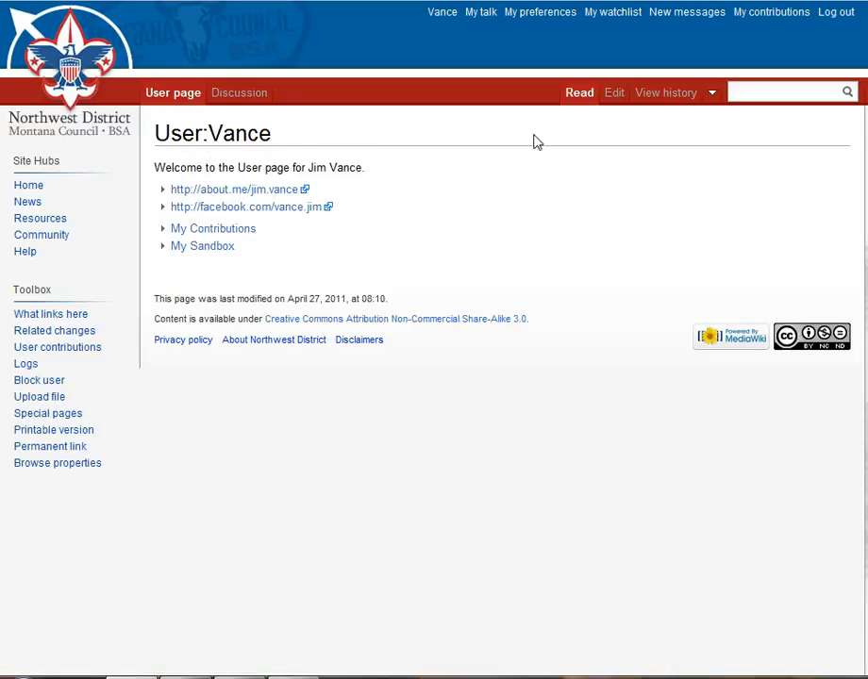
Open the user page's wikitext for editing, highlight the My Contributions link code, and show a preview of the page
left_click(617, 94)
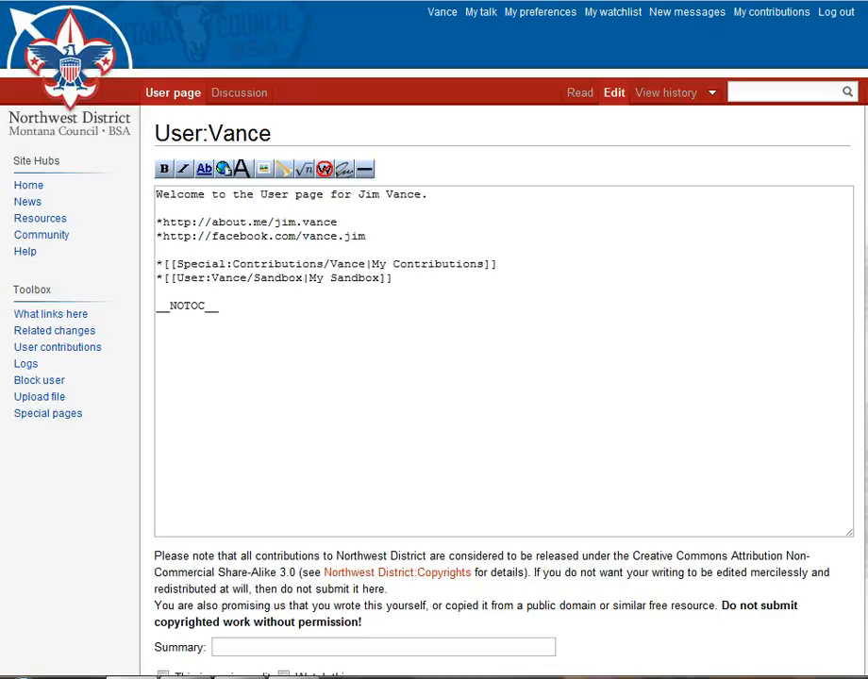
scroll(504, 361, "down", 1)
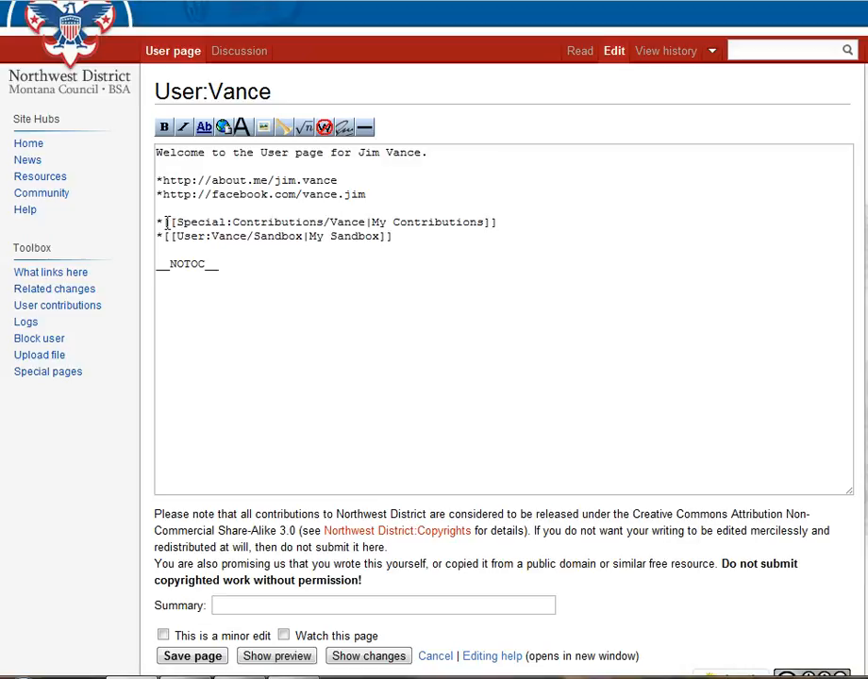
left_click_drag(166, 223, 500, 223)
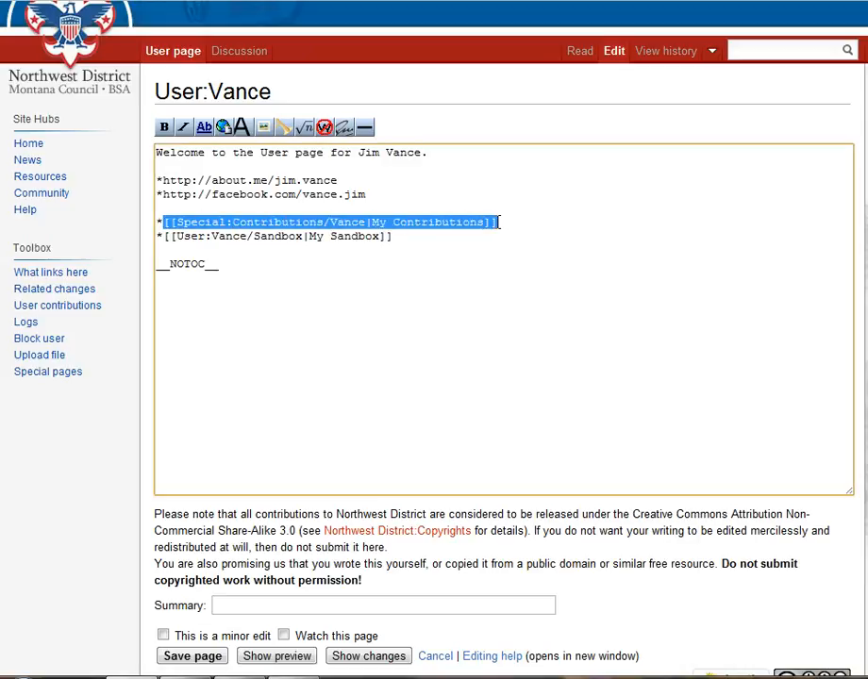
left_click(332, 208)
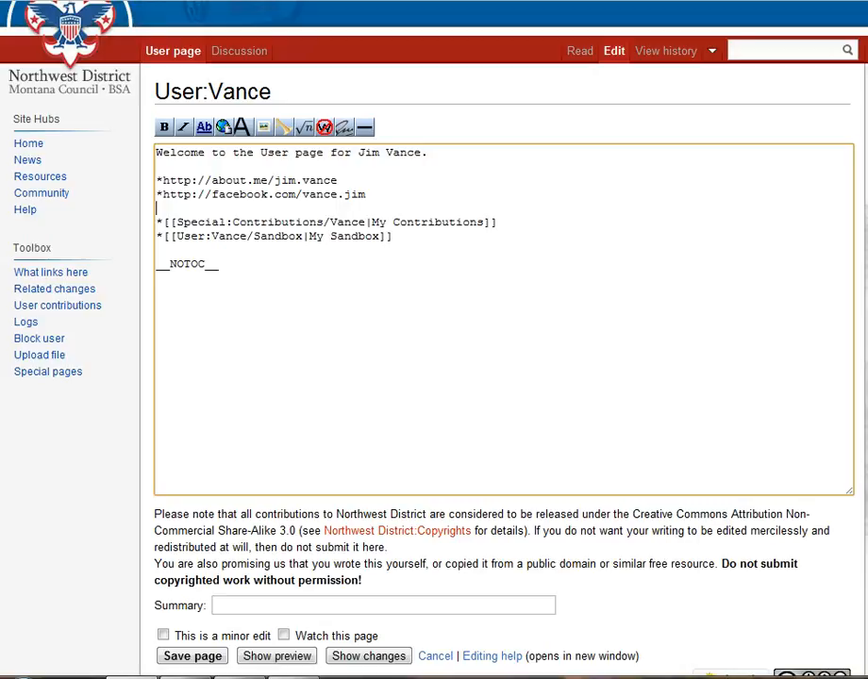
scroll(503, 340, "down", 1)
left_click(290, 622)
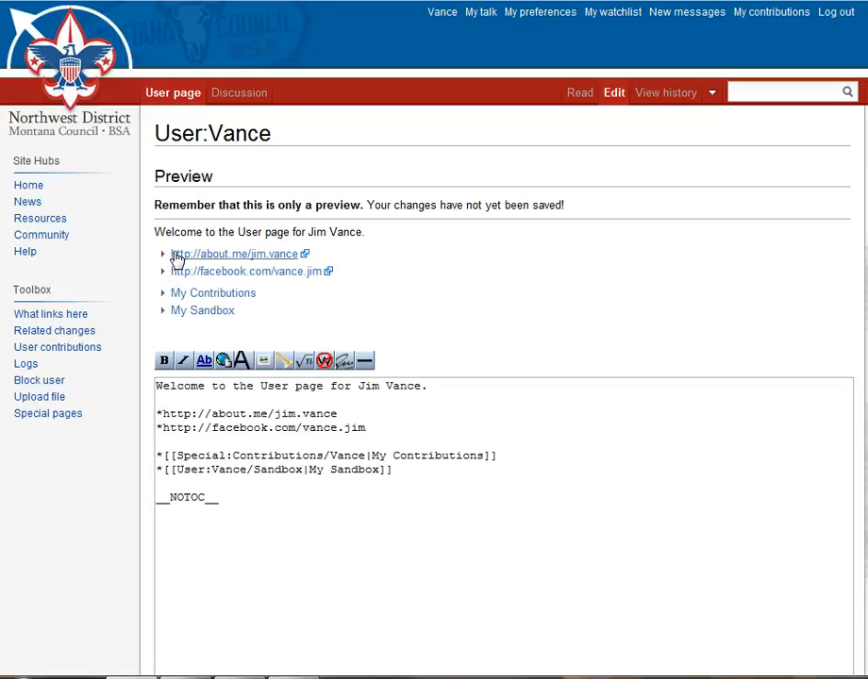
Replace the asterisks before the two external links with # to make a numbered list, and preview the page
left_click(164, 414)
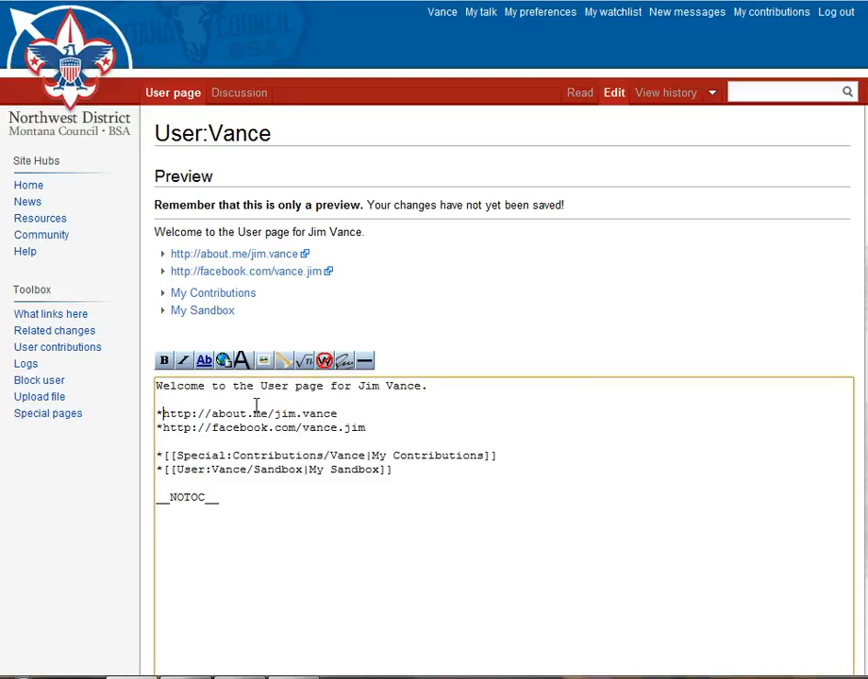
key("BackSpace")
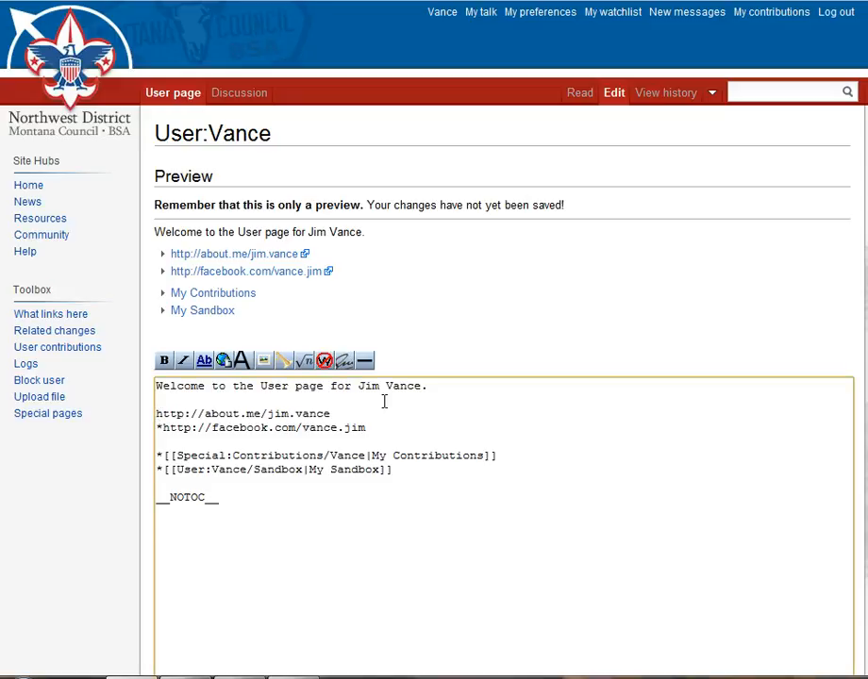
key("Down")
key("Delete")
key("Up")
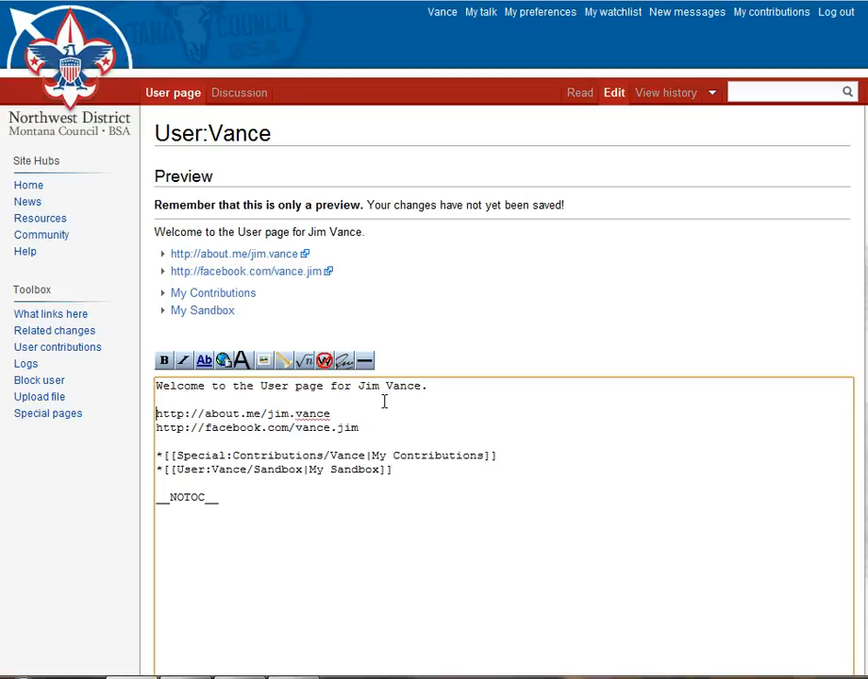
type("#")
key("Left")
type("#")
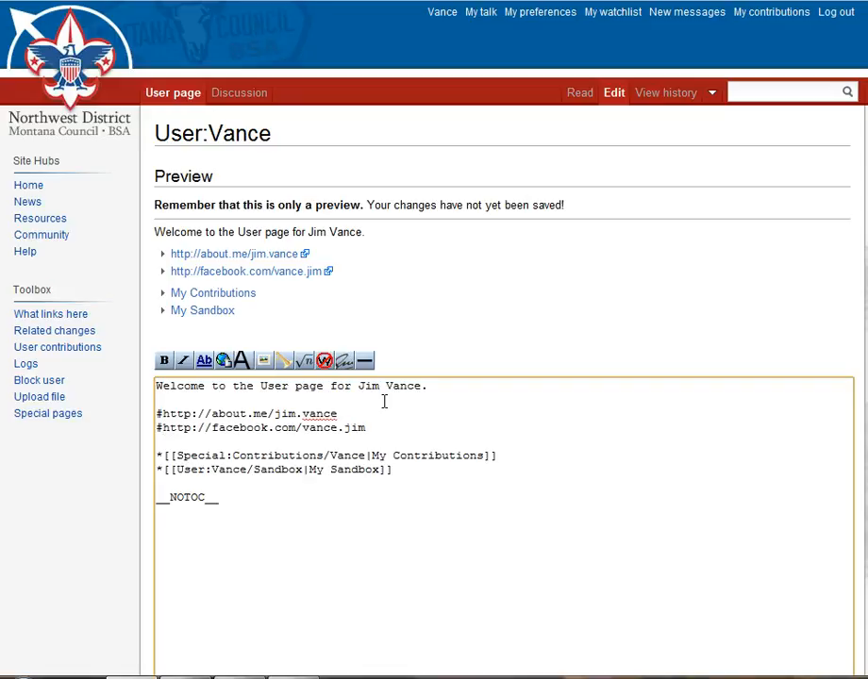
scroll(682, 389, "down", 3)
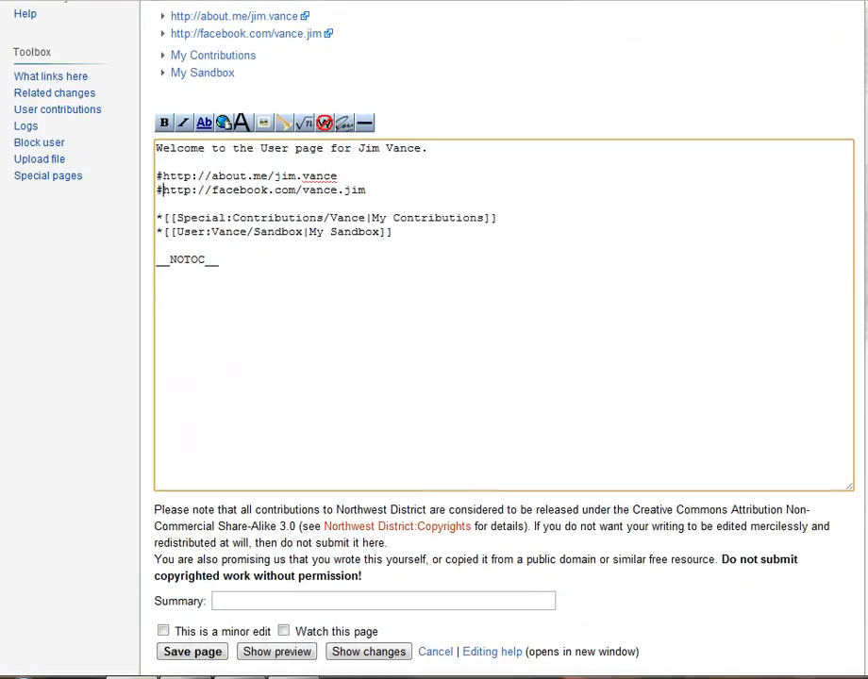
left_click(288, 654)
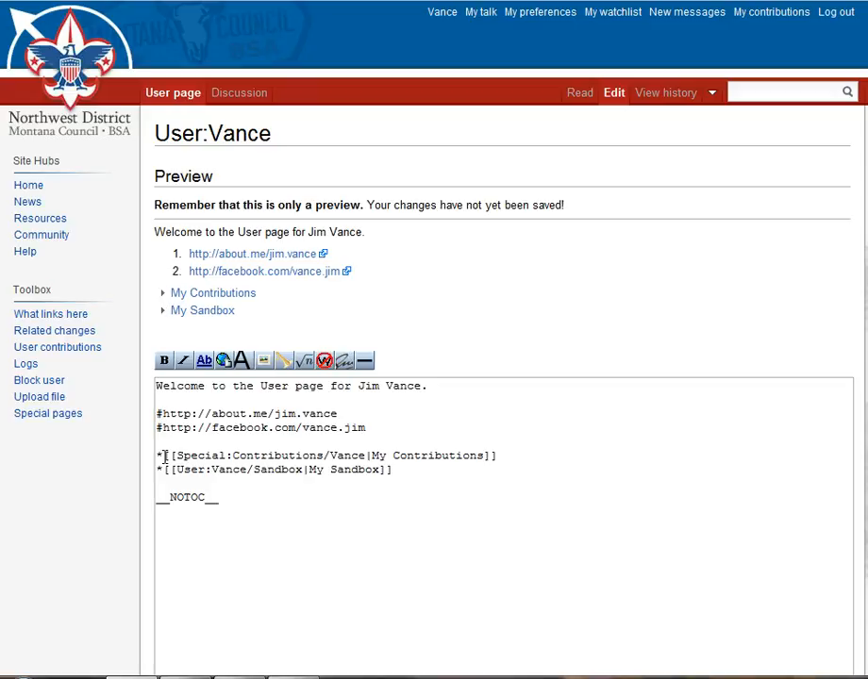
Change the # markers before the two external links back to * bullets
left_click_drag(165, 457, 158, 456)
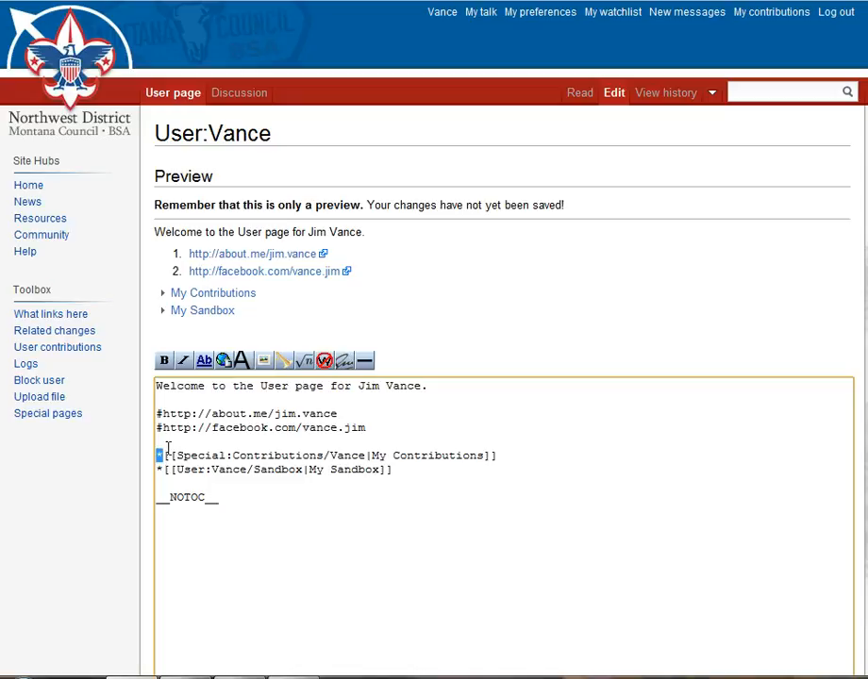
left_click_drag(165, 413, 157, 413)
type("*")
key("BackSpace")
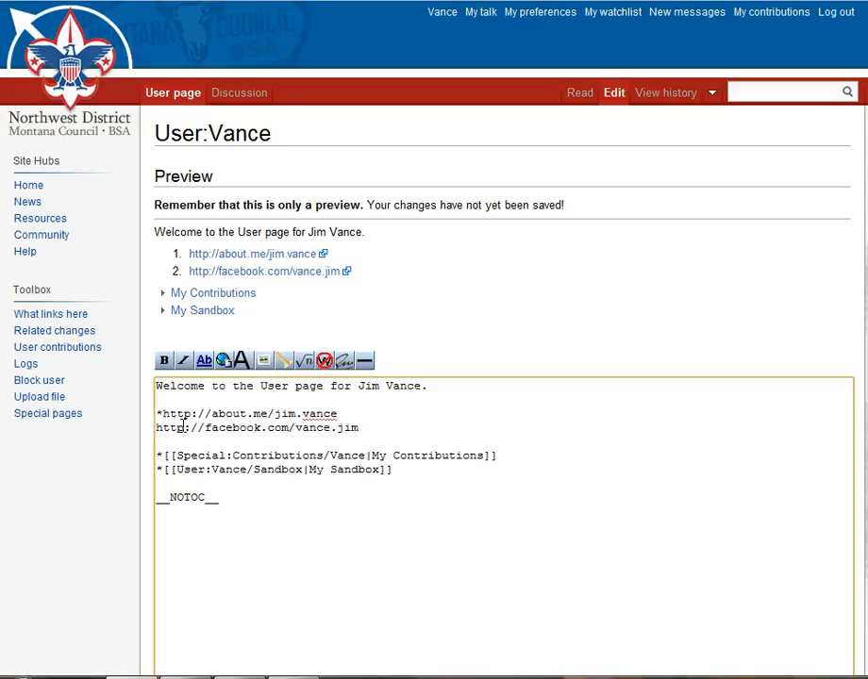
type("*")
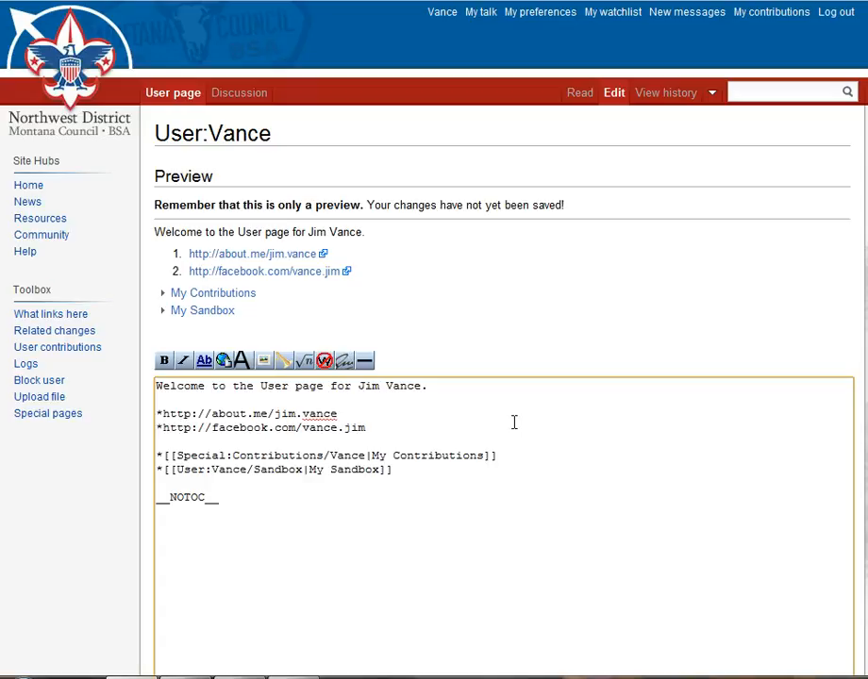
Save the user page with its bulleted external links and the My Contributions and My Sandbox links
scroll(515, 422, "down", 2)
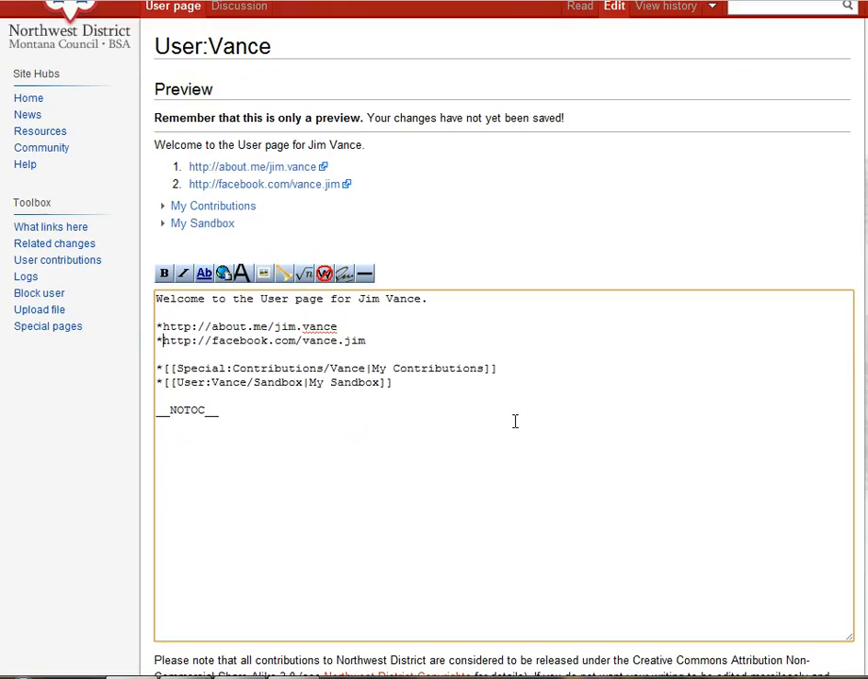
left_click(433, 380)
scroll(557, 401, "down", 4)
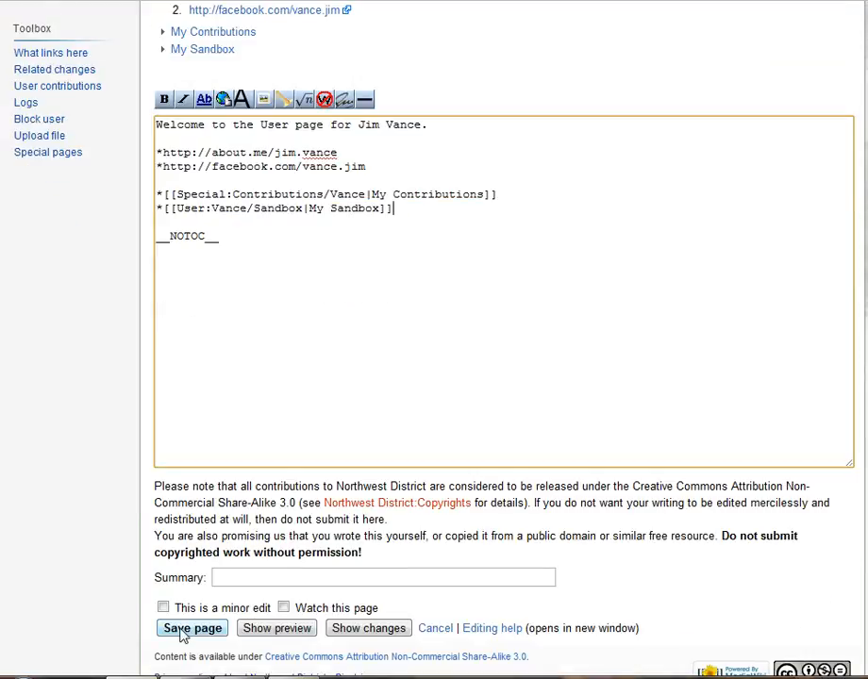
left_click(182, 629)
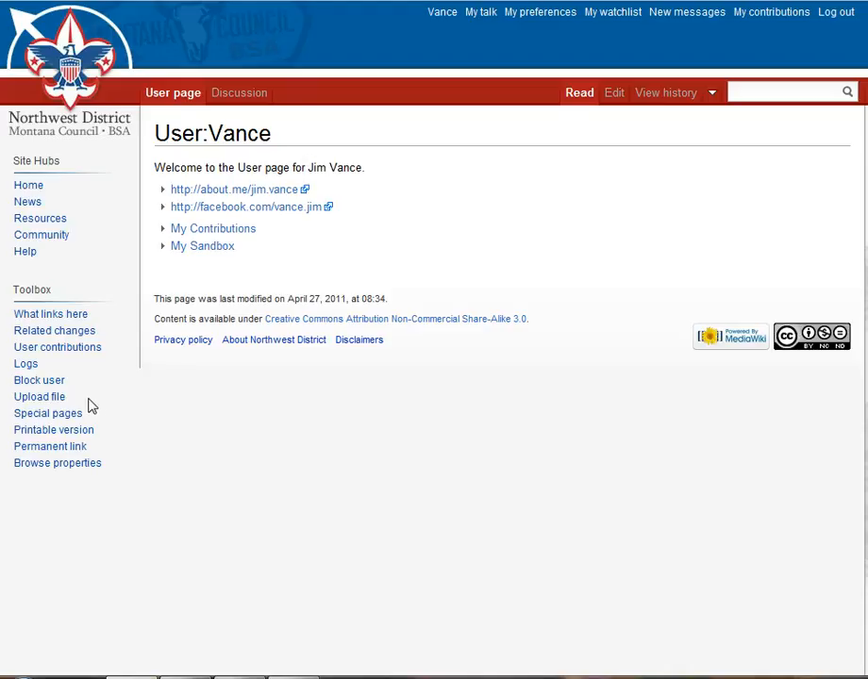
Open the file upload form and choose the avatar photo ending in _01 from the SCOUTING folder as the source file
left_click(49, 400)
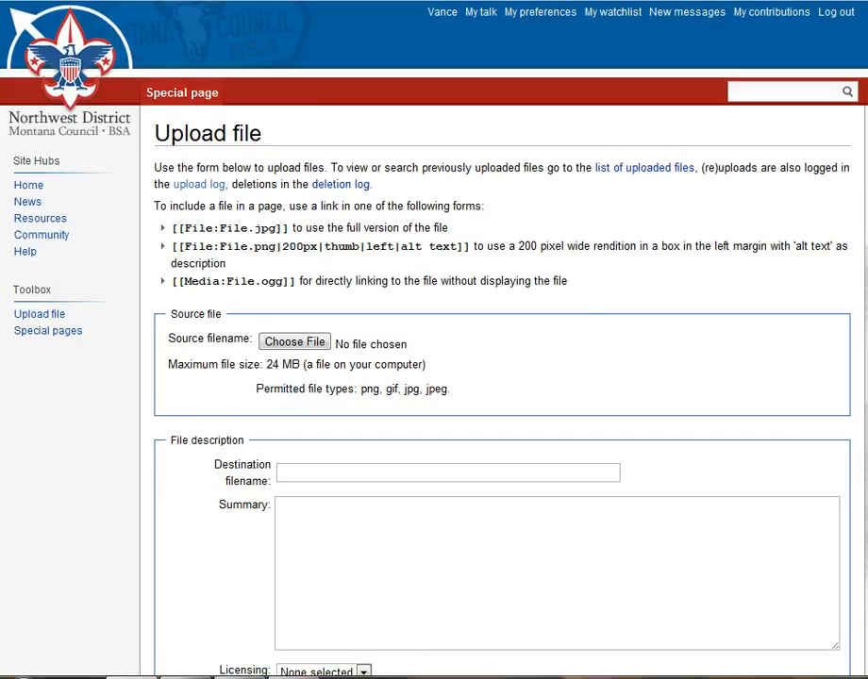
scroll(434, 377, "down", 2)
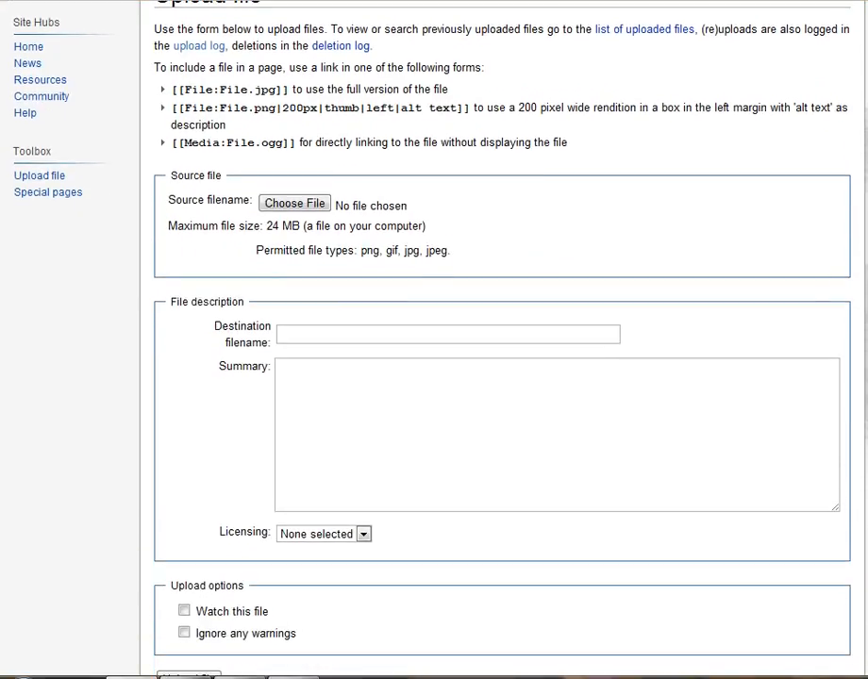
left_click(303, 211)
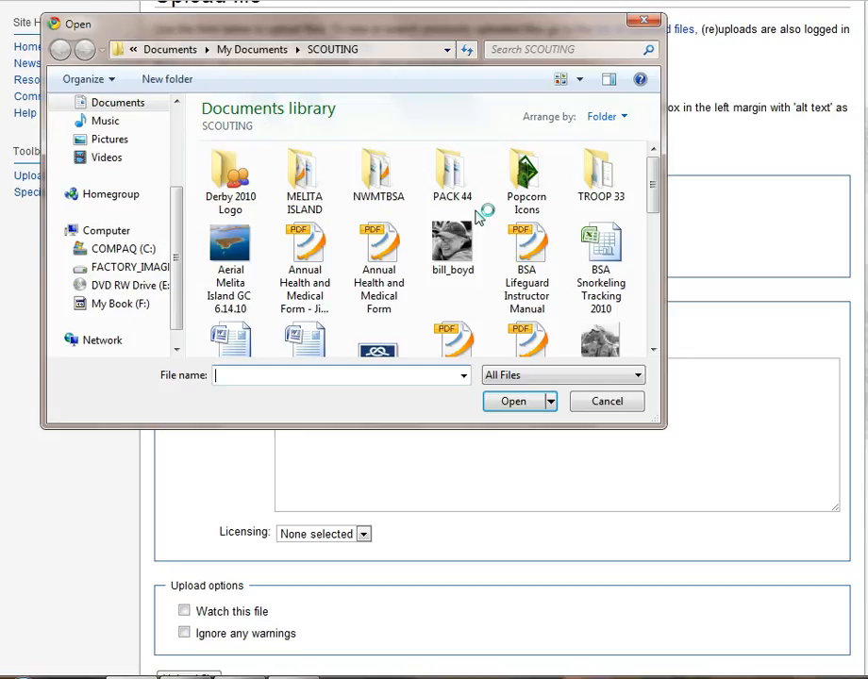
left_click_drag(657, 194, 653, 243)
left_click(238, 171)
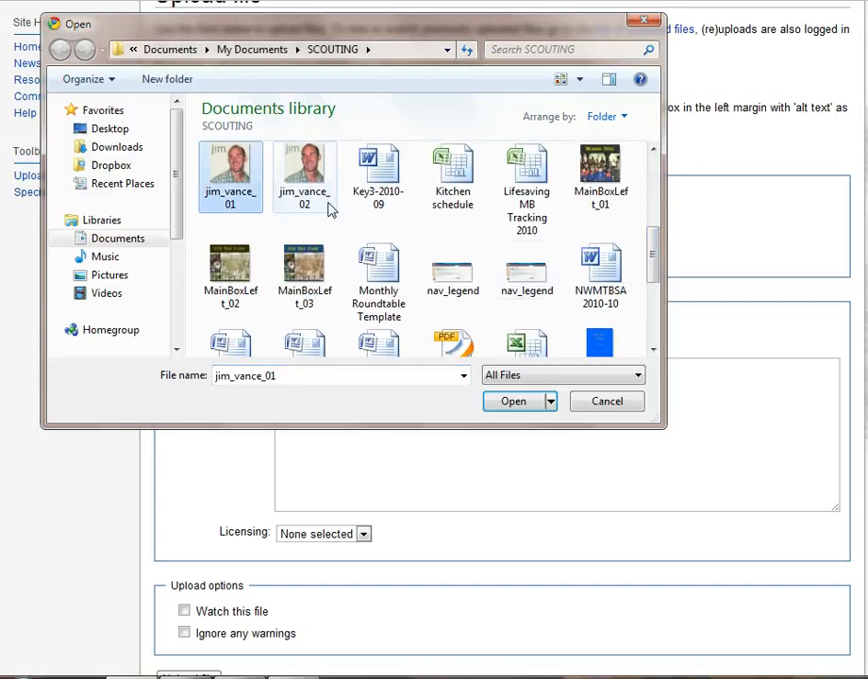
left_click(515, 402)
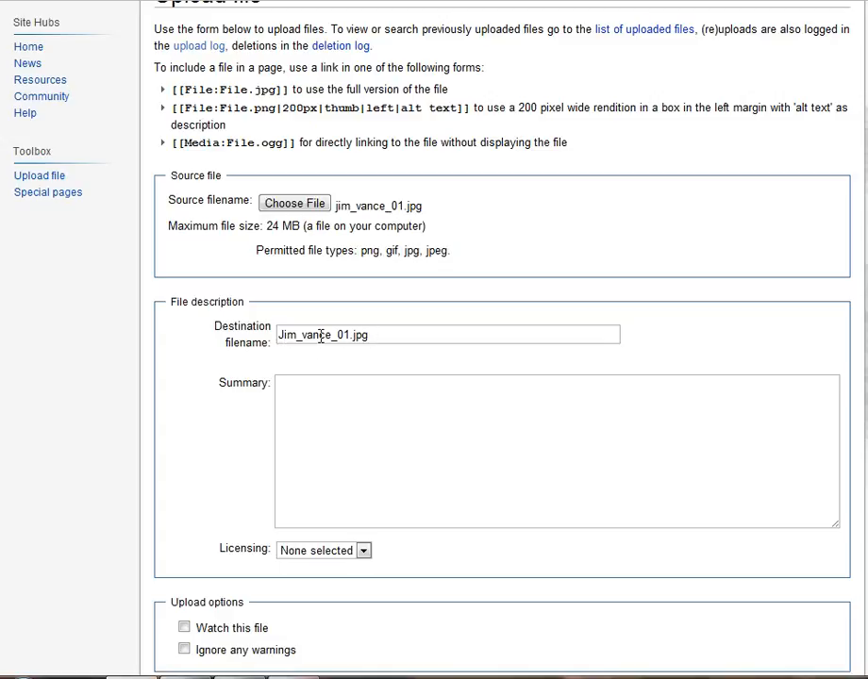
Enter a summary stating whose avatar the image is, keep the destination filename, and upload the file with no license selected
left_click_drag(382, 337, 280, 338)
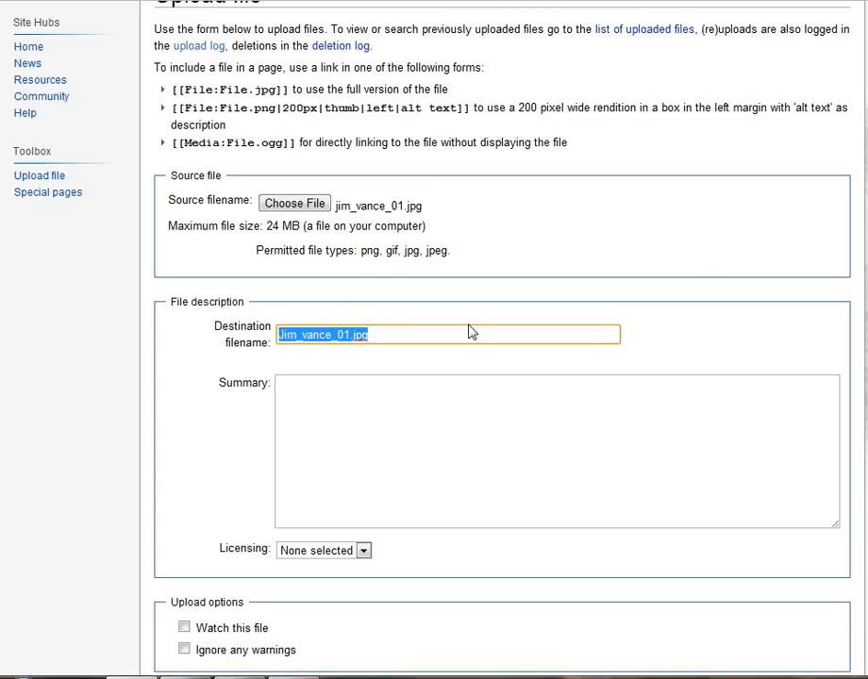
scroll(412, 238, "down", 2)
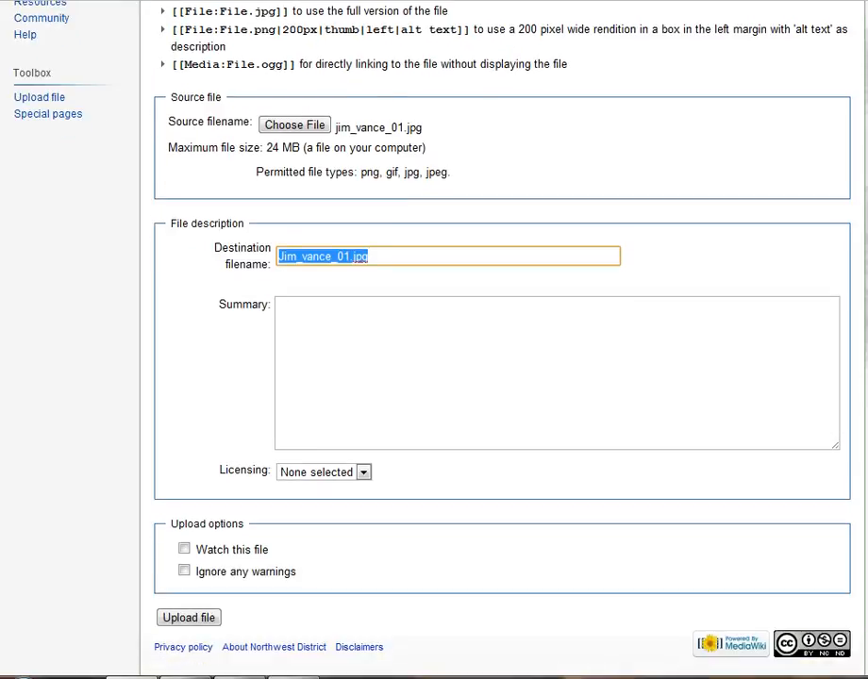
left_click(368, 328)
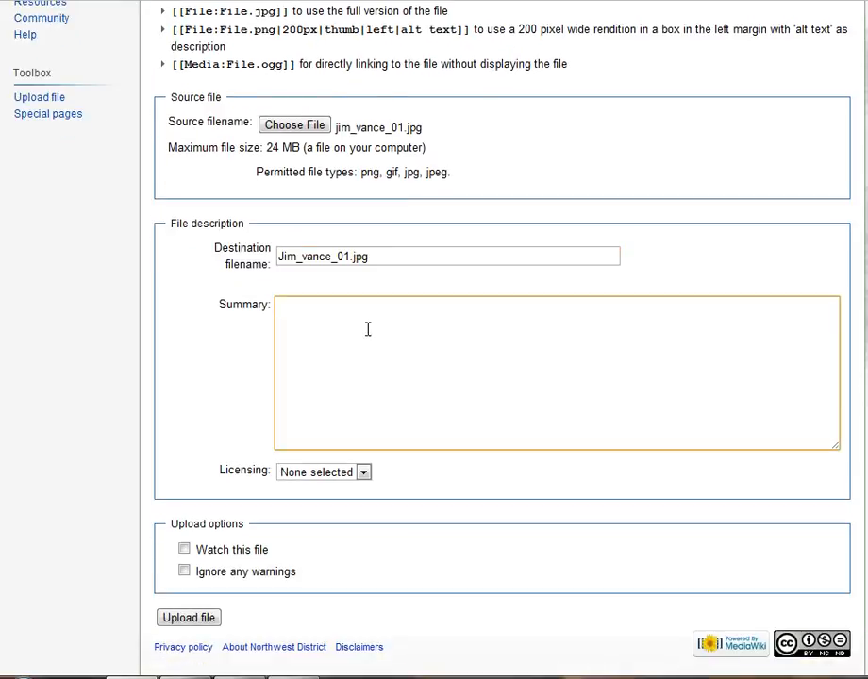
type("This is Jim Vance's avatar.")
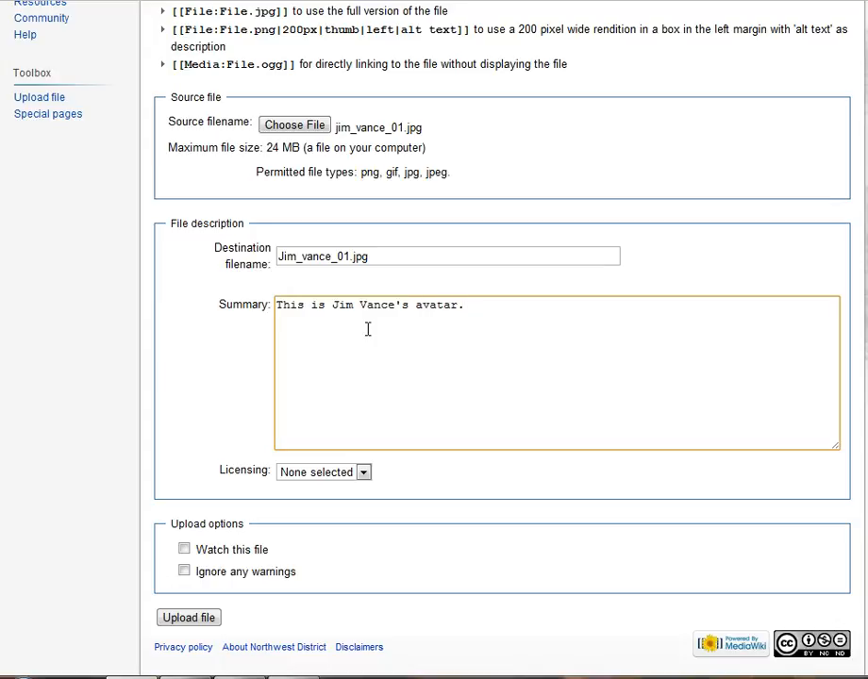
left_click(362, 472)
left_click(362, 476)
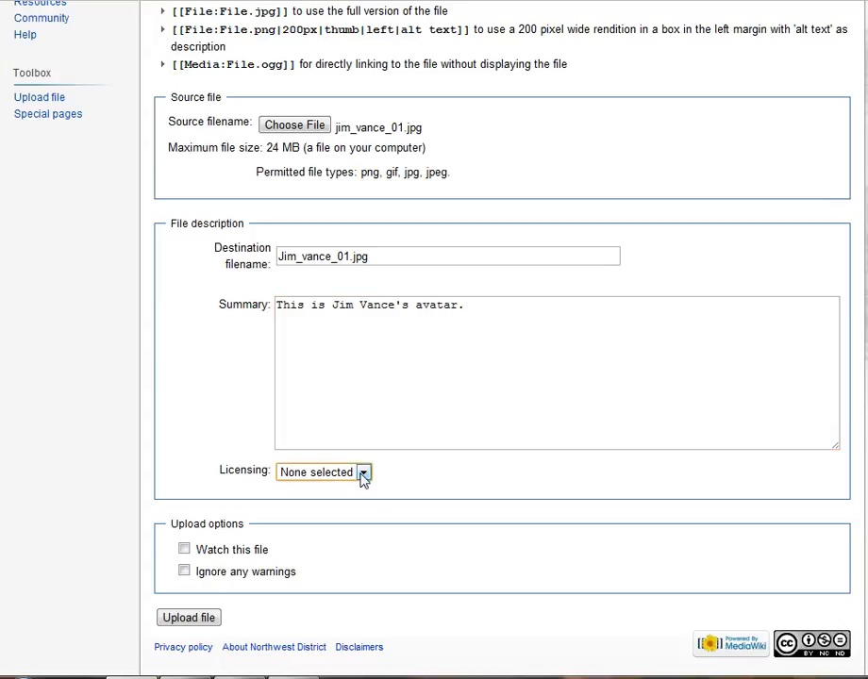
left_click(206, 620)
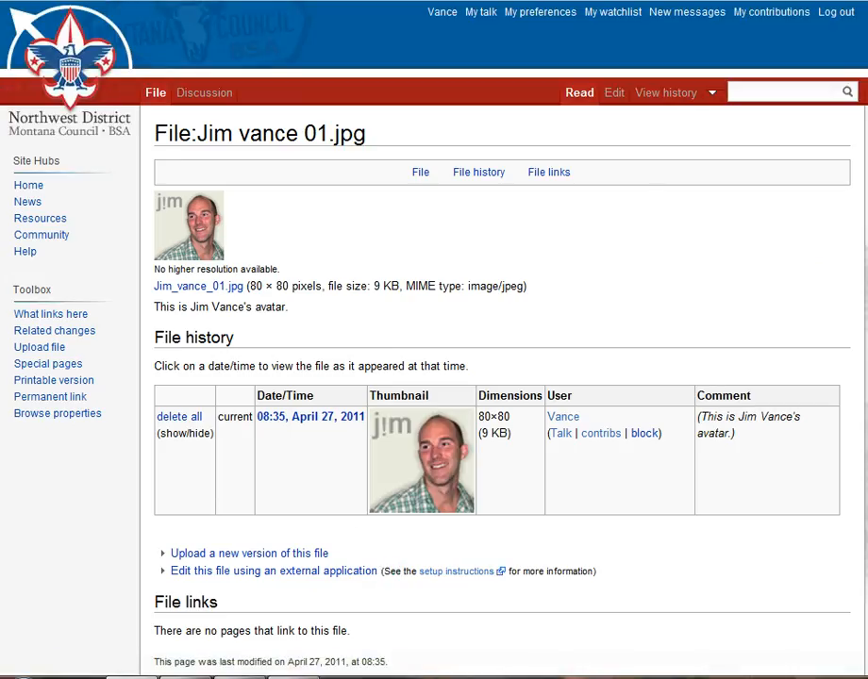
Open the user page for editing, insert a [[File:]] link to the uploaded avatar below the welcome line, and preview it
scroll(434, 378, "down", 1)
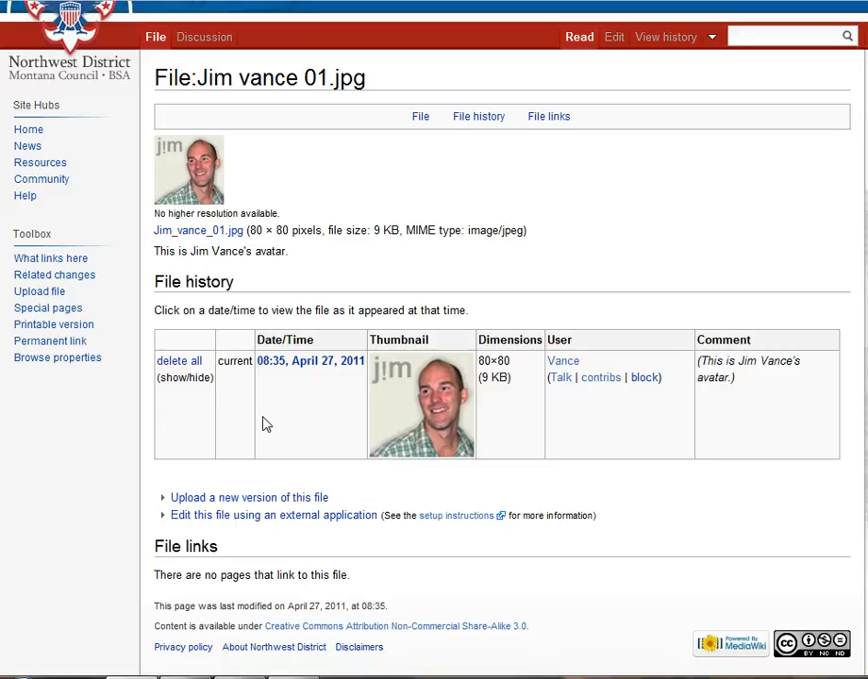
scroll(266, 426, "up", 1)
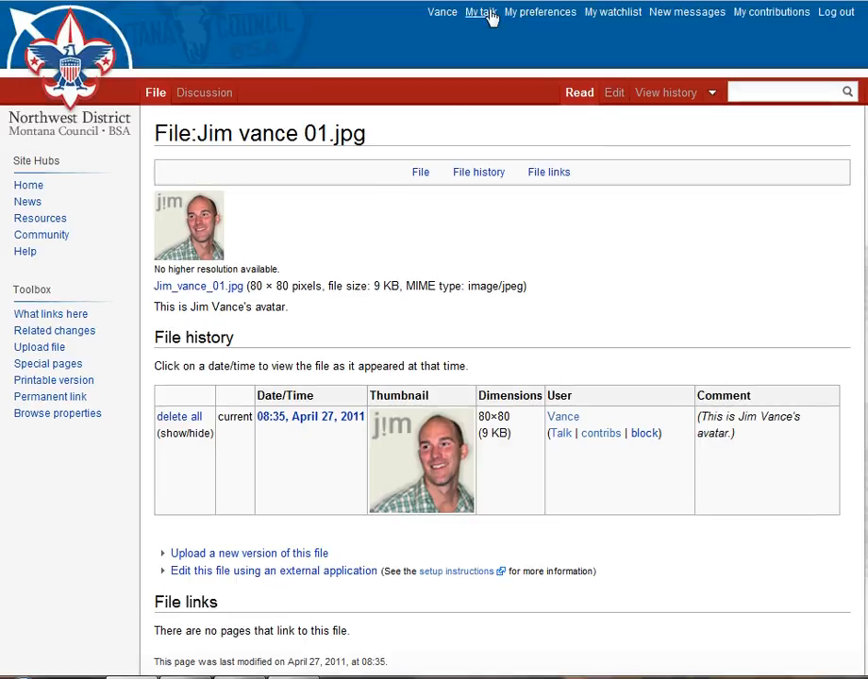
left_click(442, 12)
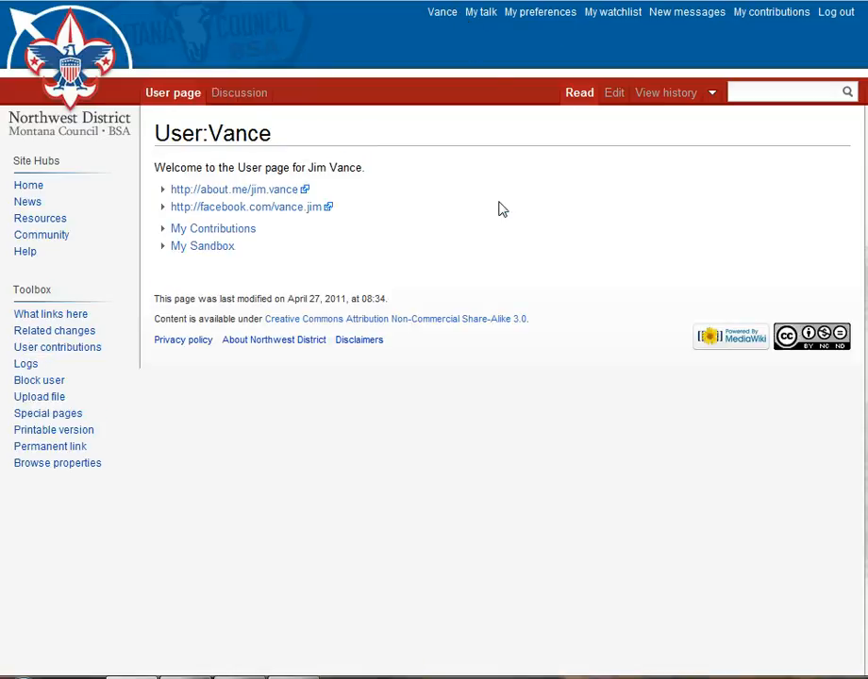
left_click(612, 94)
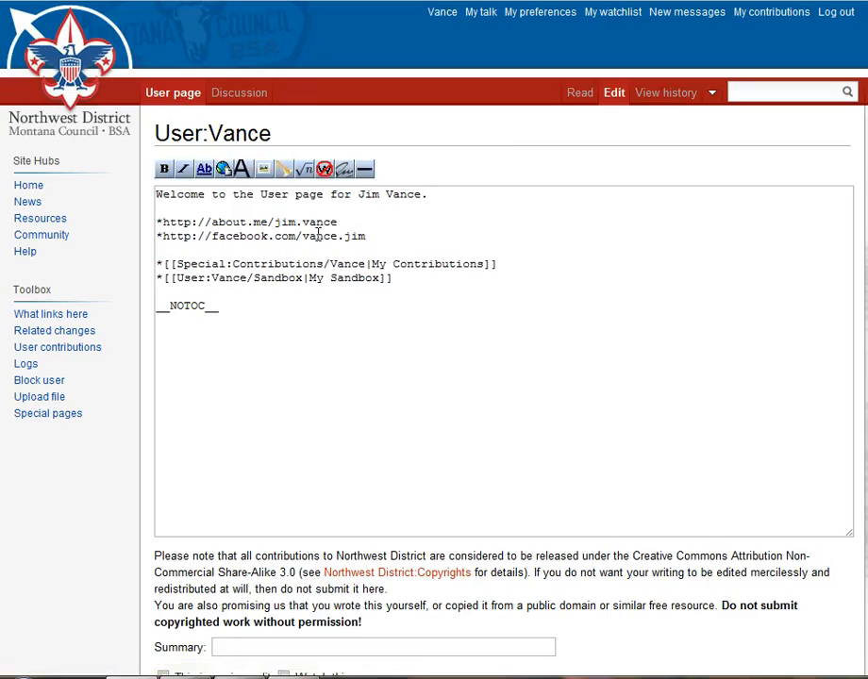
left_click(223, 210)
key("Return")
key("Return")
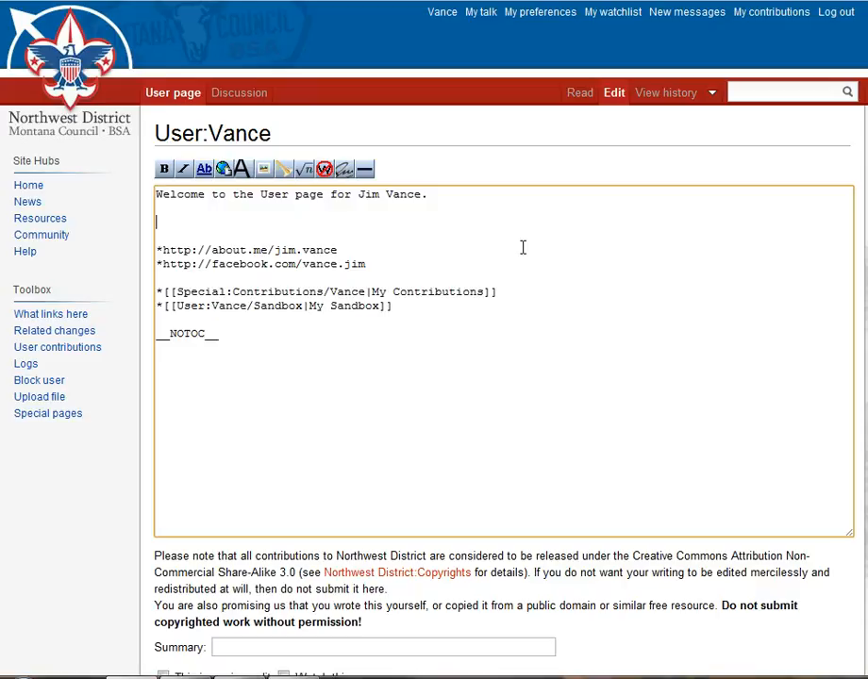
type("[[File:Jim_vanc")
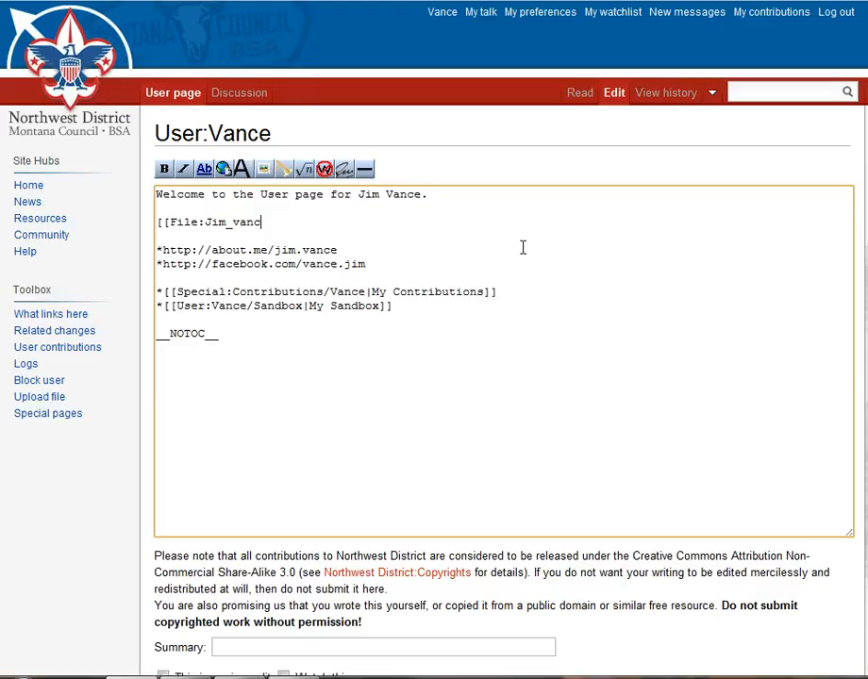
type("e01.jpg]]")
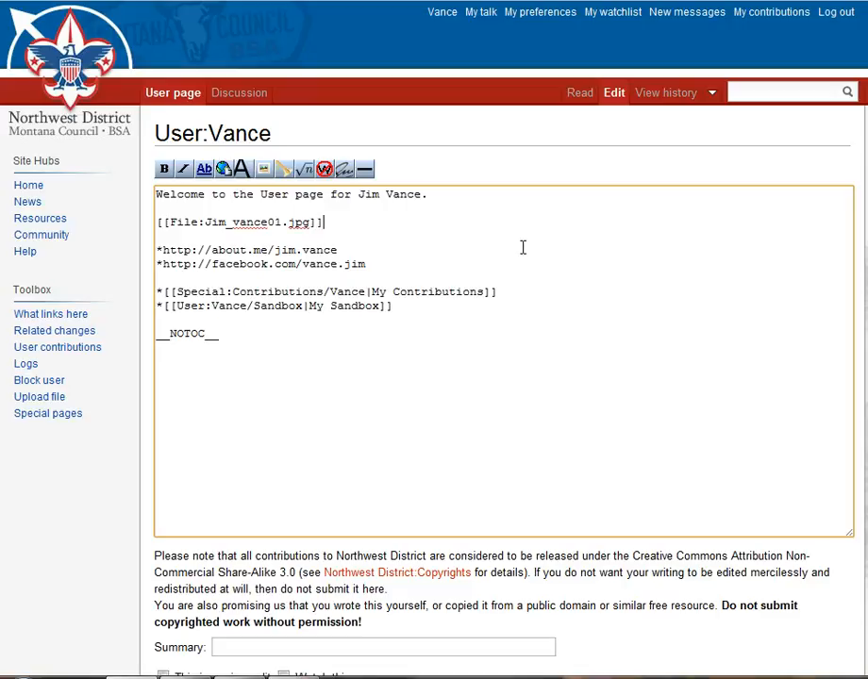
scroll(563, 639, "down", 2)
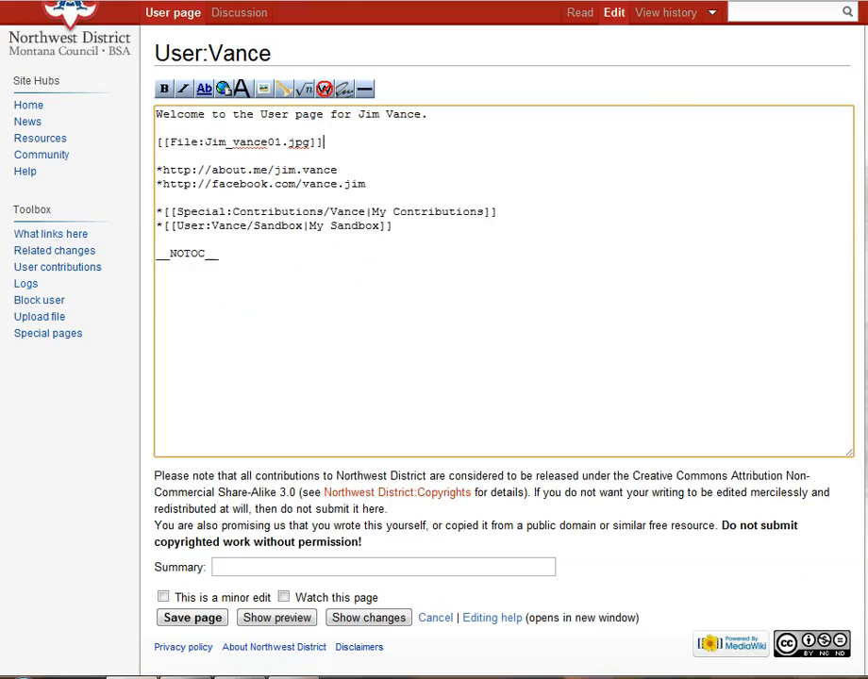
left_click(276, 618)
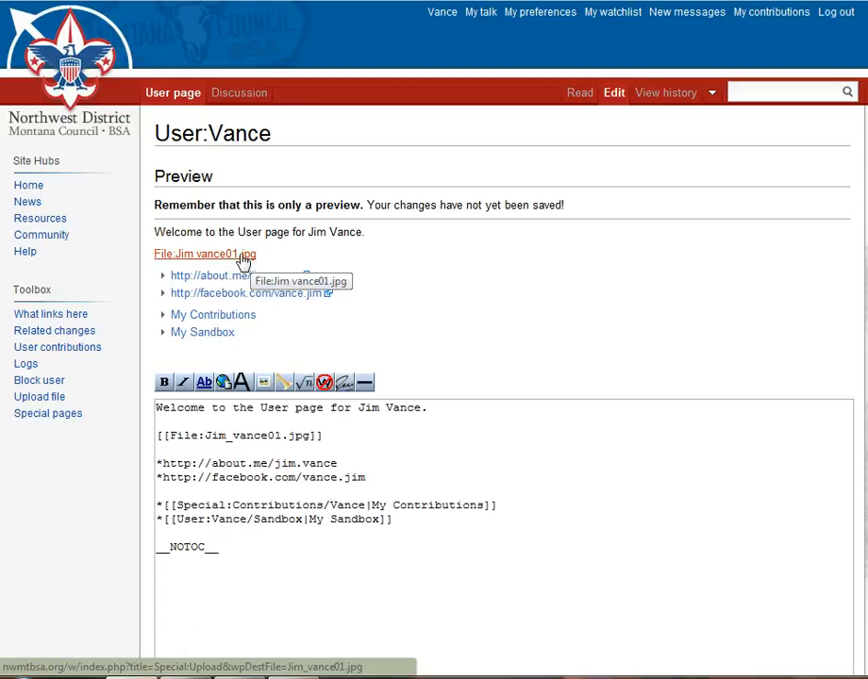
Add the missing underscore before 01.jpg in the avatar's file link and preview the page again
left_click(289, 436)
type("_")
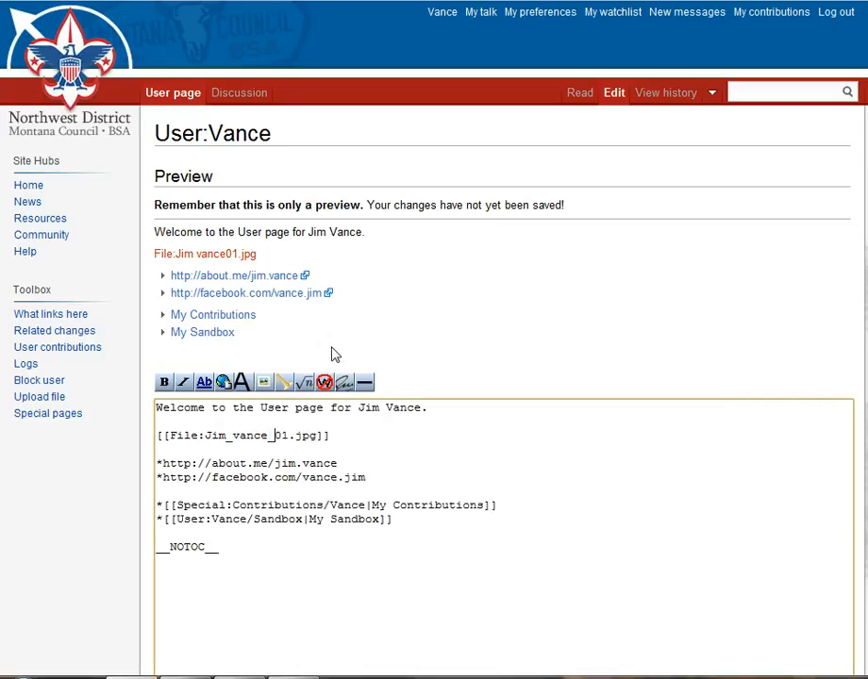
scroll(726, 357, "down", 1)
scroll(503, 396, "down", 3)
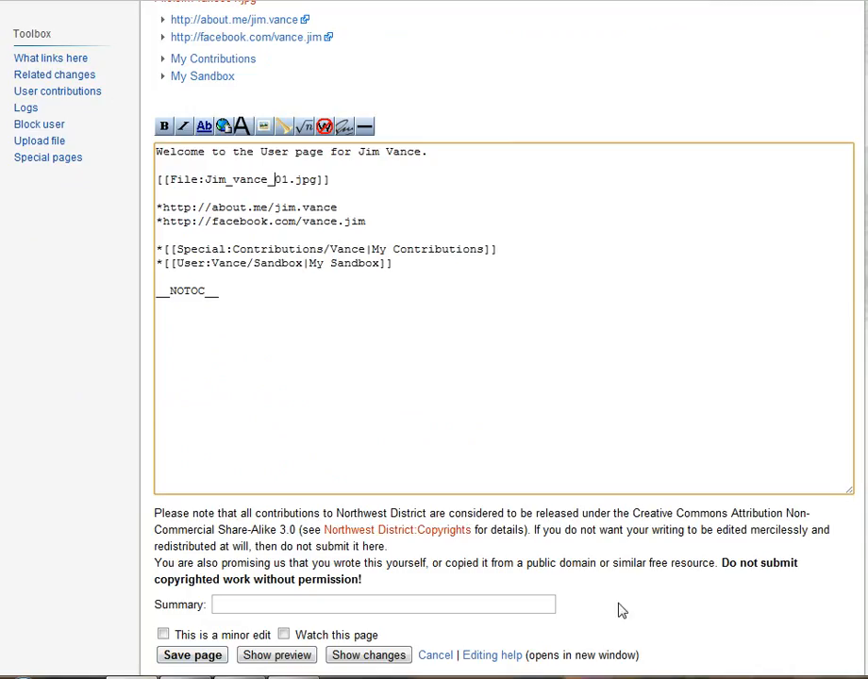
left_click(300, 660)
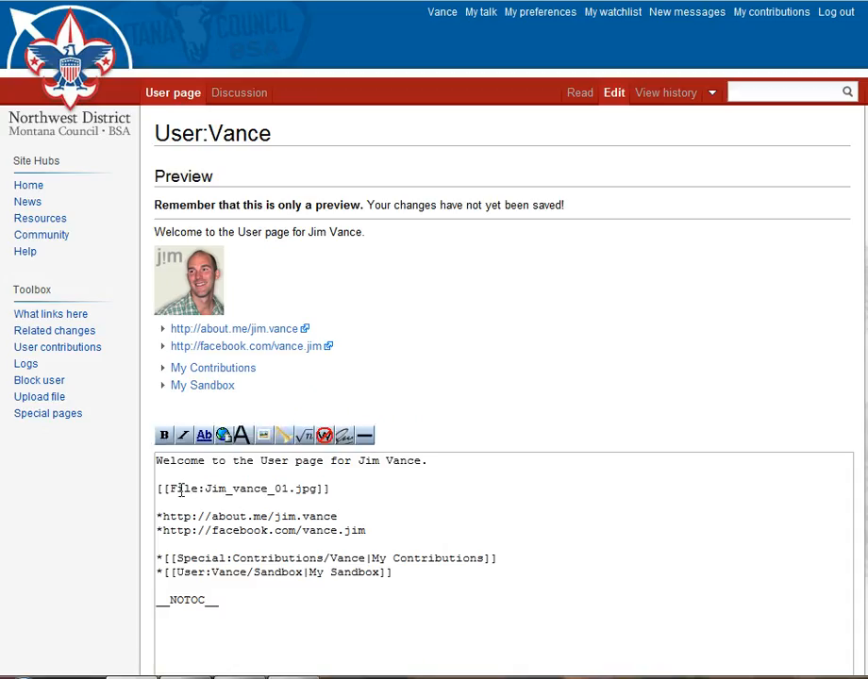
Highlight the avatar's file name in the link, check the preview, and save the user page
left_click_drag(205, 489, 317, 490)
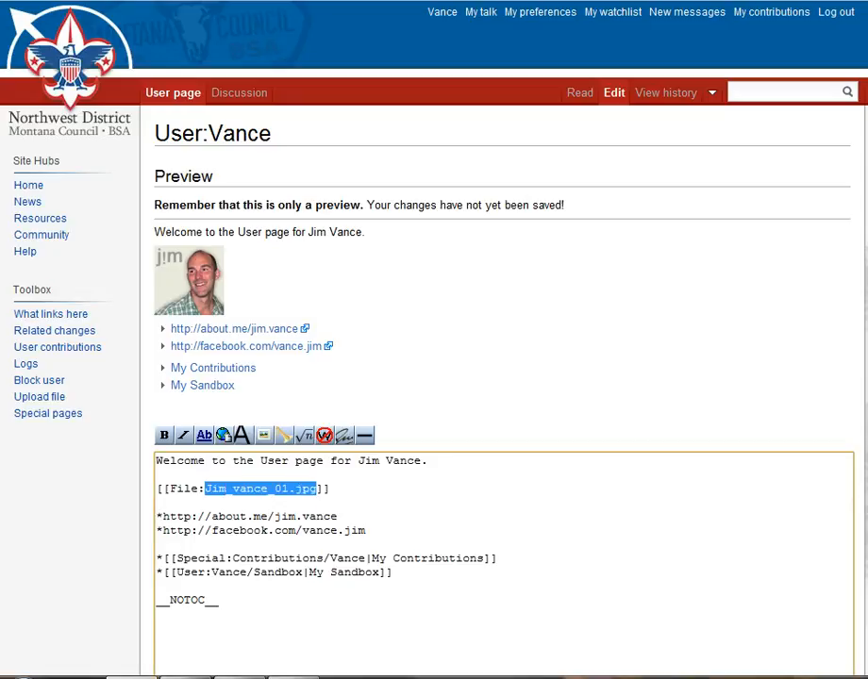
scroll(434, 377, "down", 1)
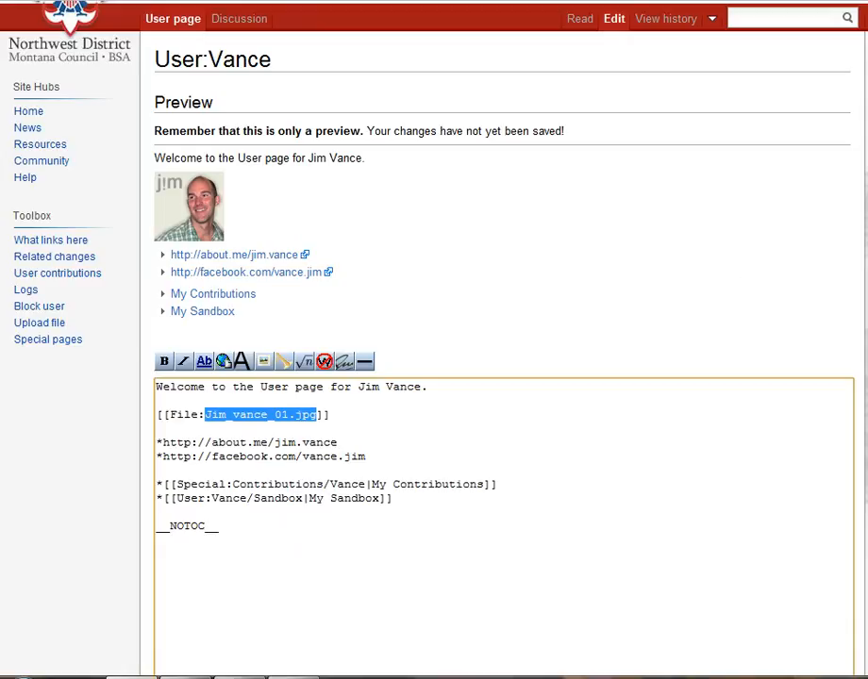
scroll(472, 424, "down", 2)
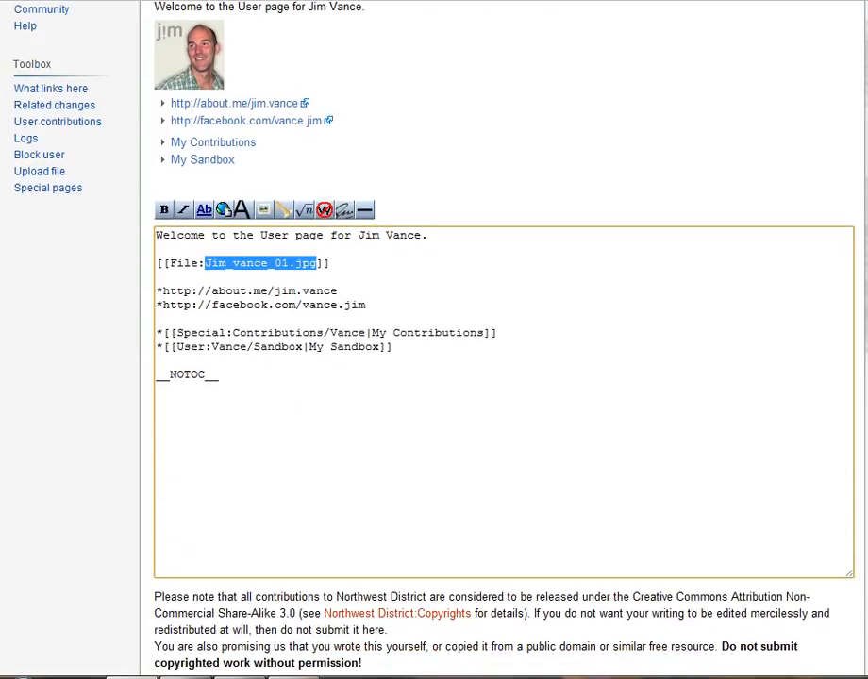
scroll(434, 378, "down", 2)
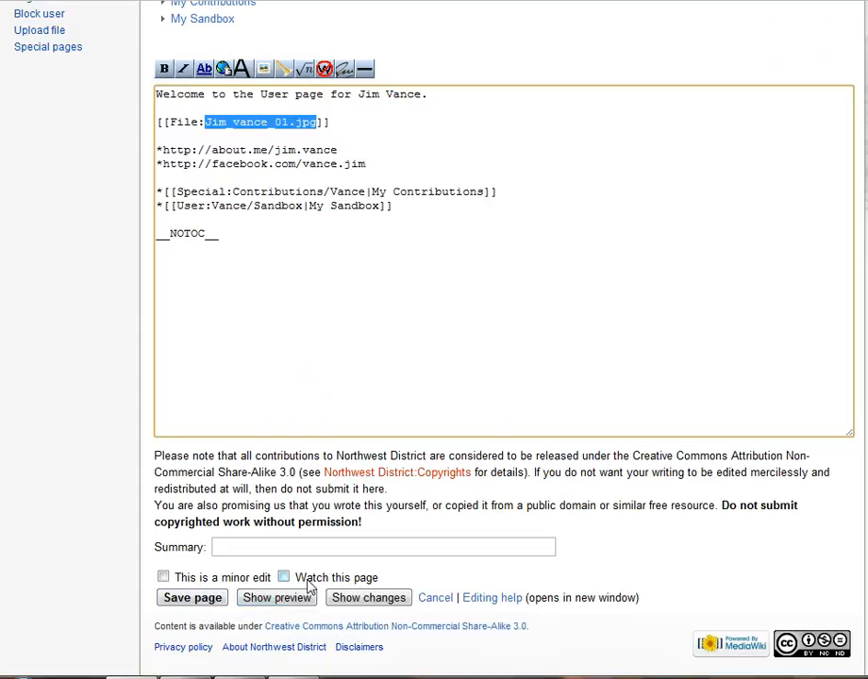
scroll(504, 283, "up", 3)
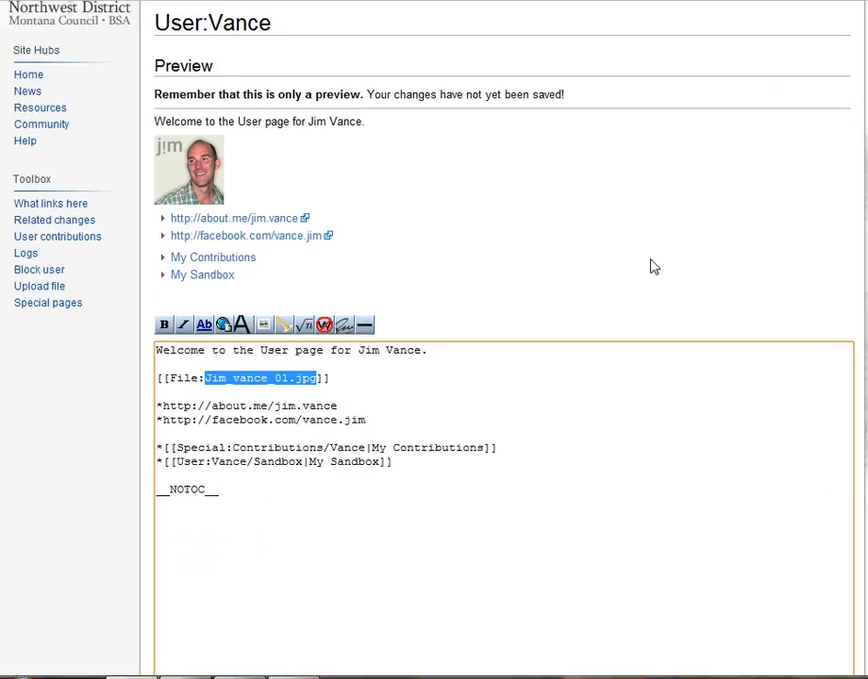
scroll(504, 377, "down", 3)
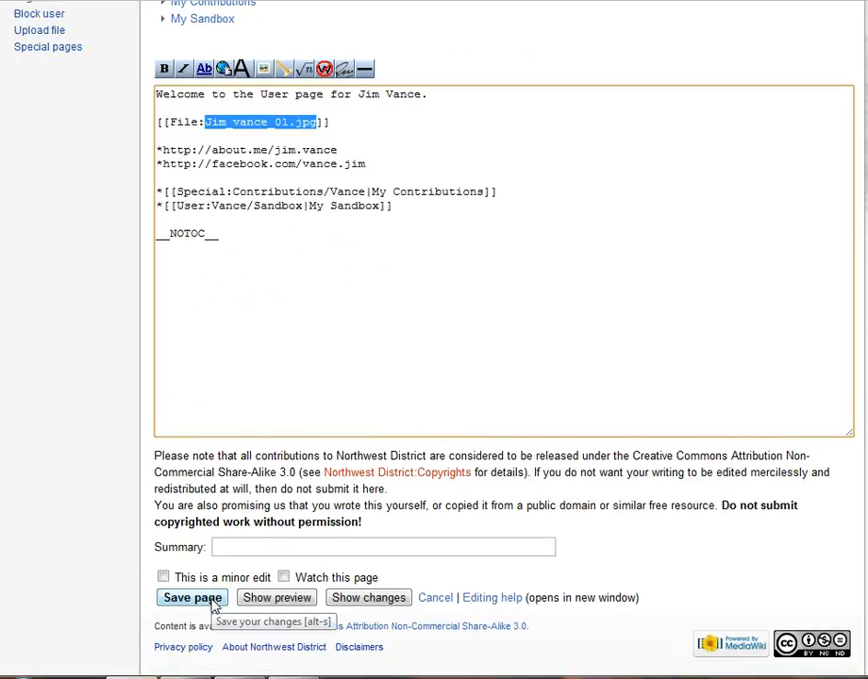
left_click(211, 602)
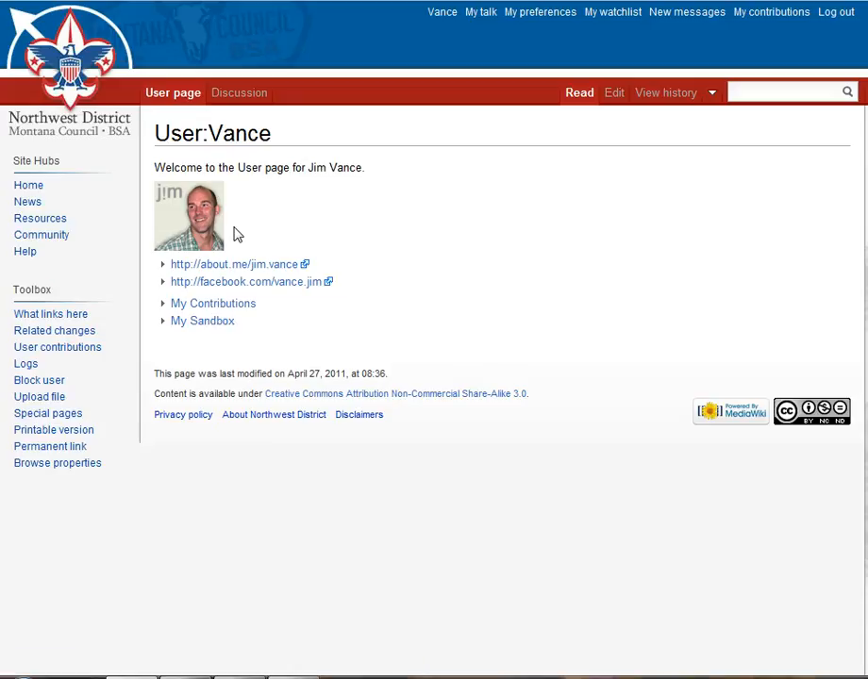
left_click(614, 93)
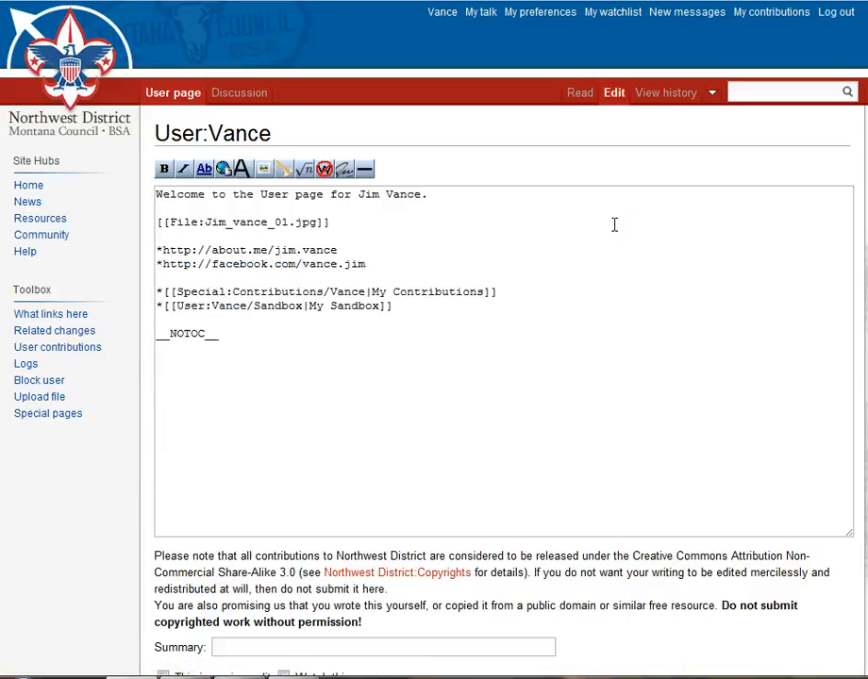
left_click(345, 239)
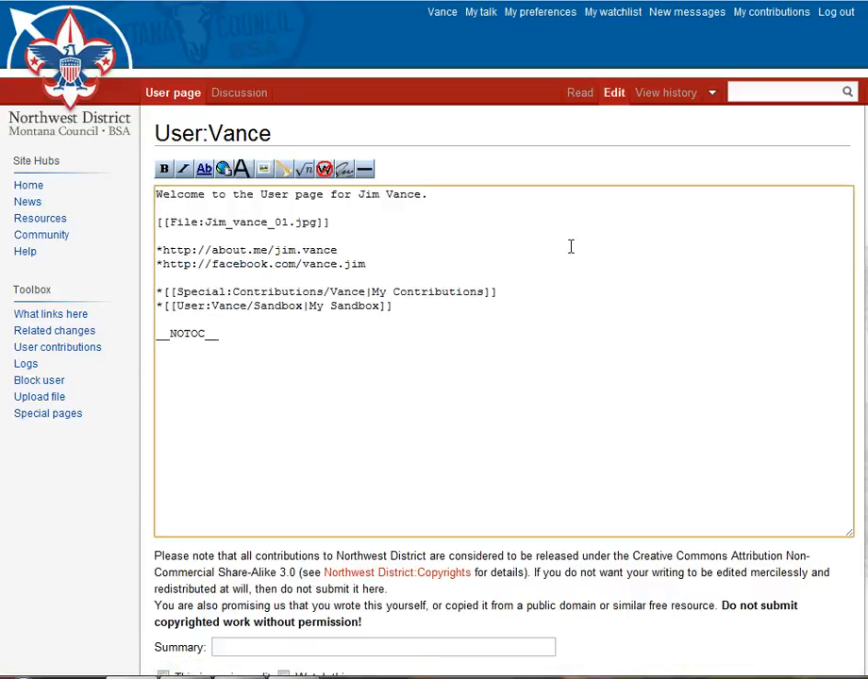
key("Return")
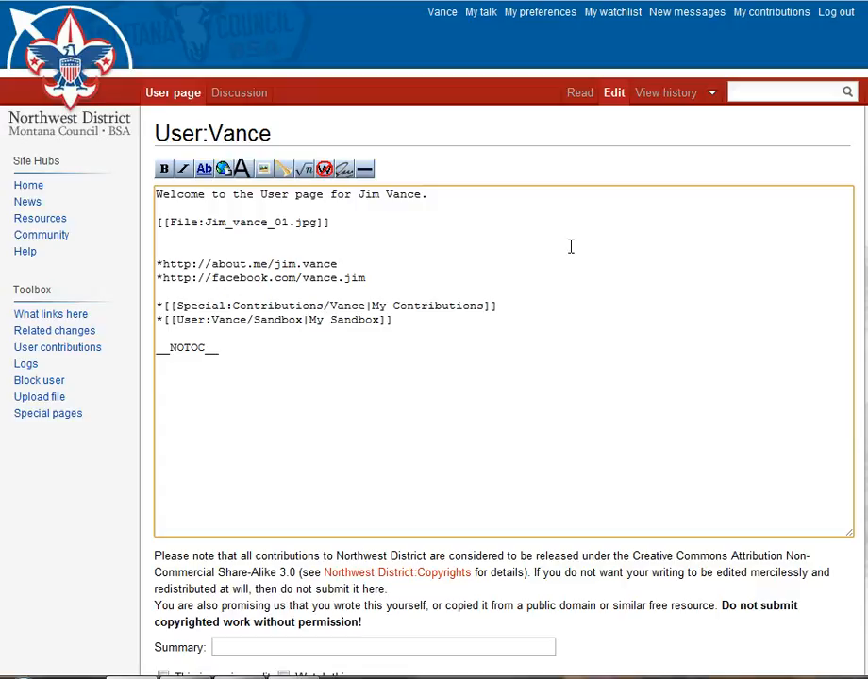
type("*http://twitter.com/")
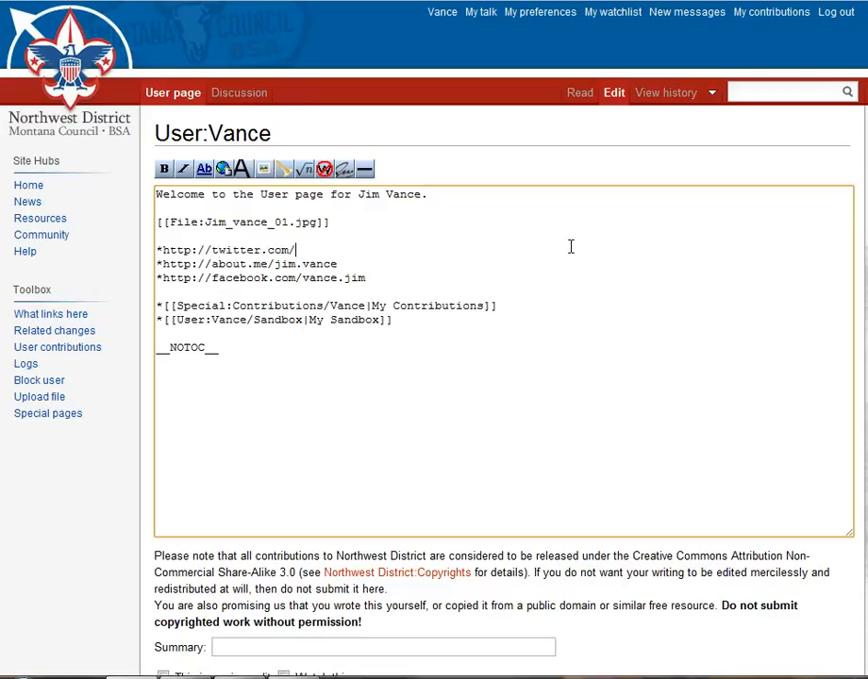
type("jim_vance")
scroll(529, 279, "down", 1)
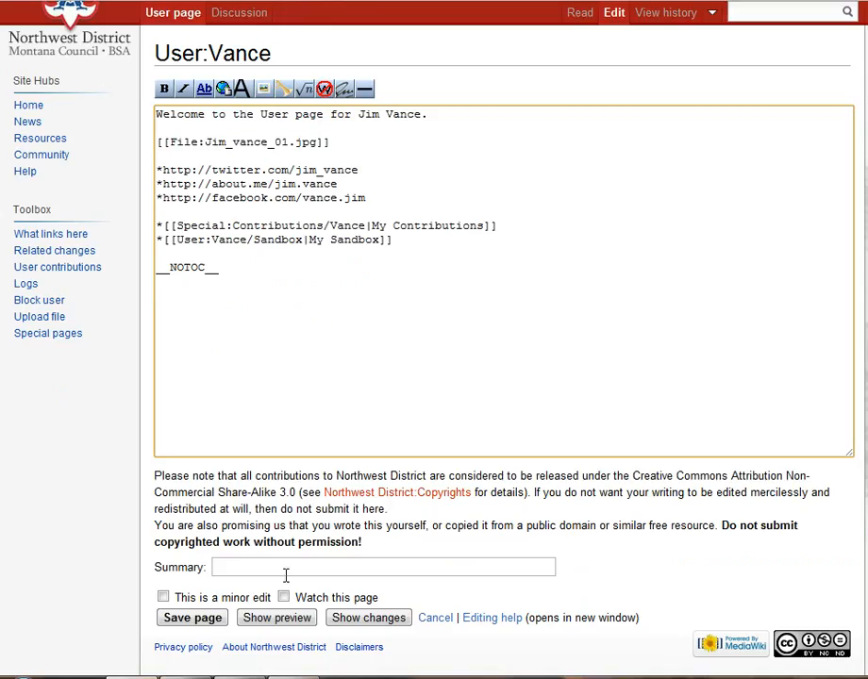
left_click(209, 618)
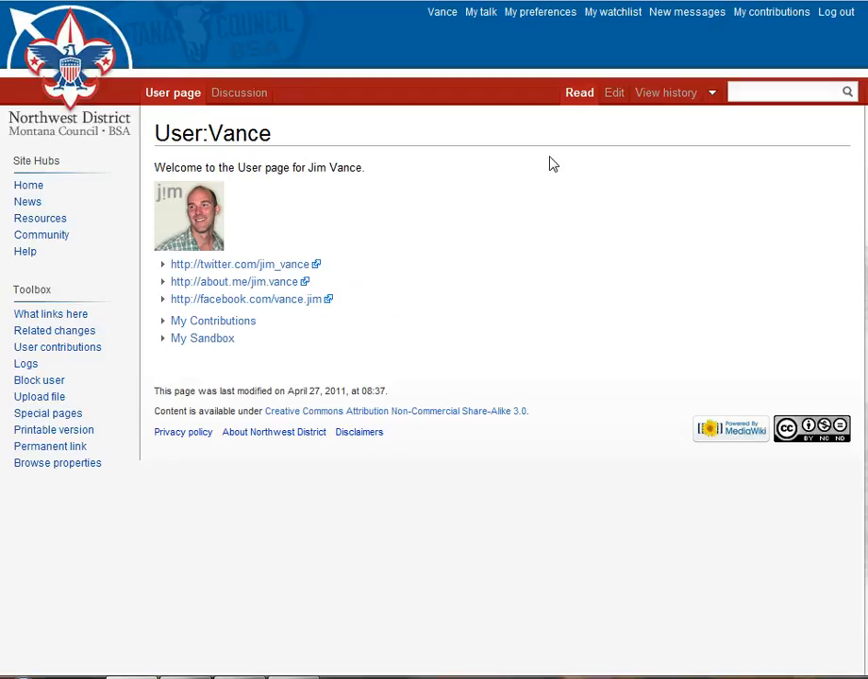
Add the bullet *[[Main Page]] below the My Sandbox link and save the user page
left_click(614, 95)
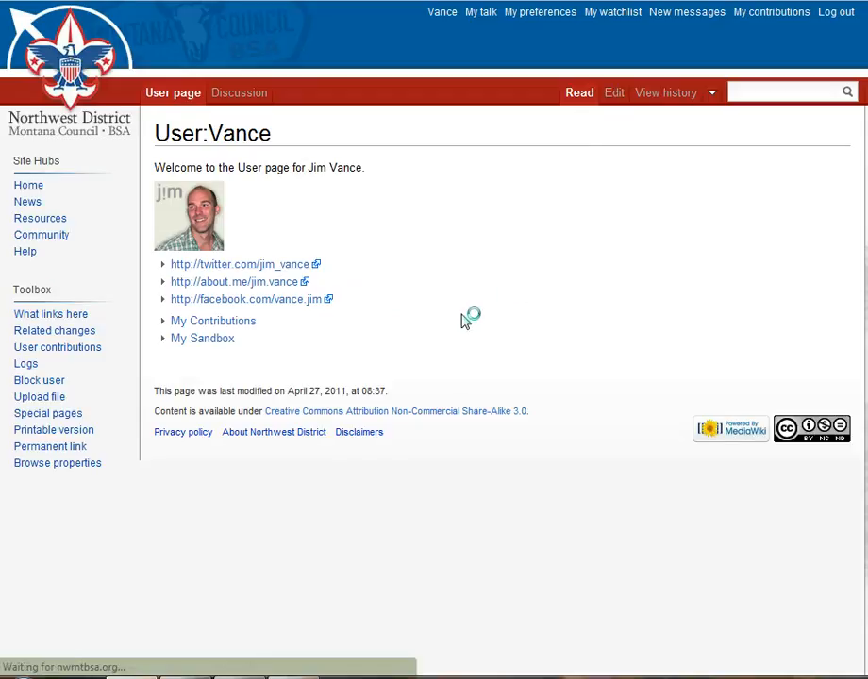
left_click(415, 321)
key("Return")
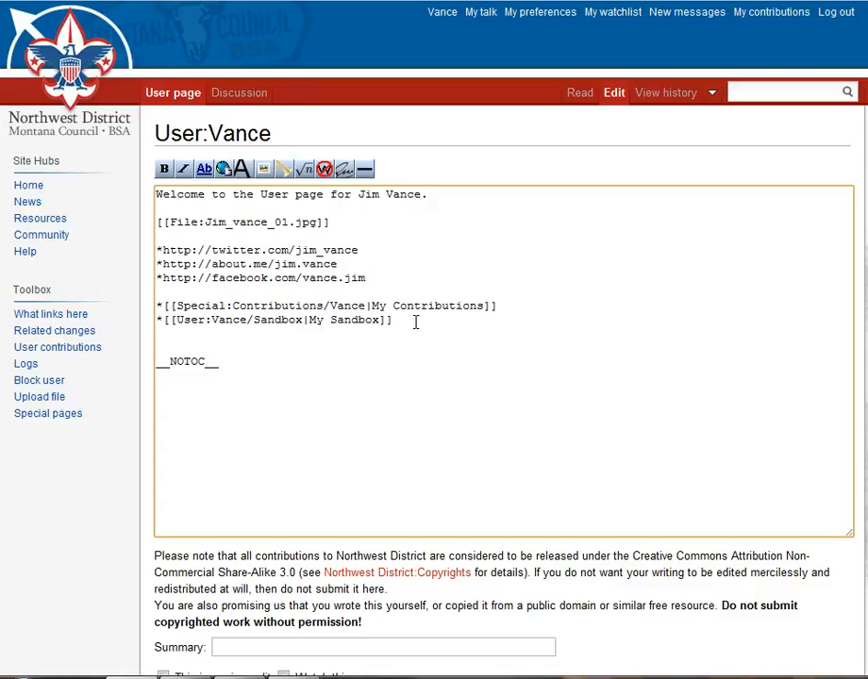
type("*[[Main Page]]")
scroll(476, 413, "down", 1)
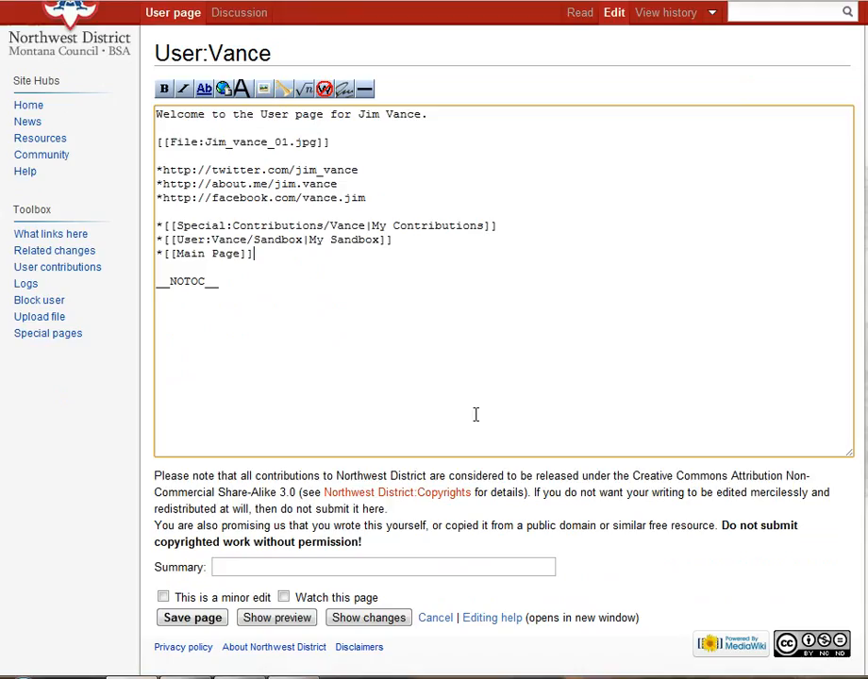
left_click(207, 619)
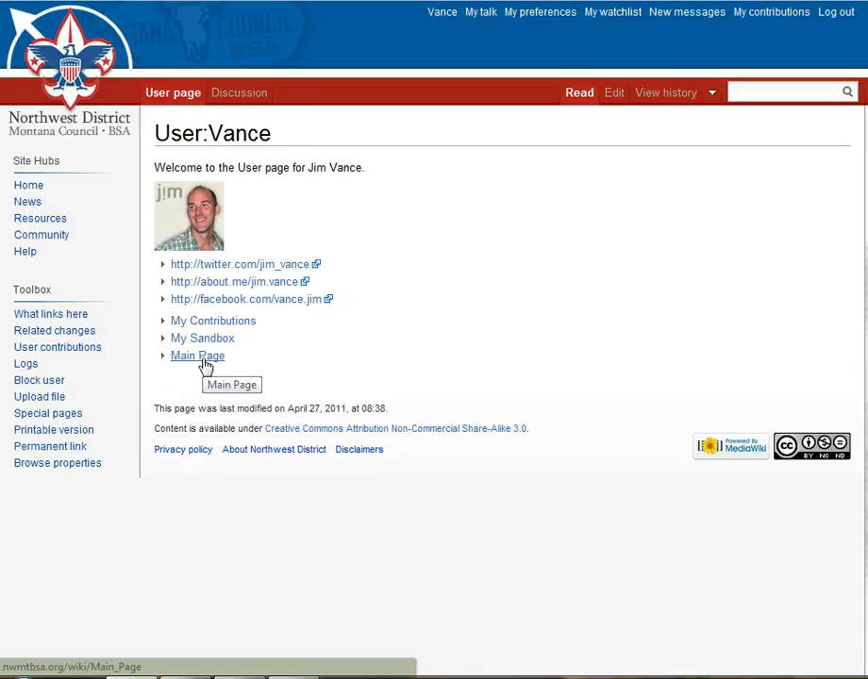
Follow the new Main Page link to test it and return to the user page
left_click(204, 363)
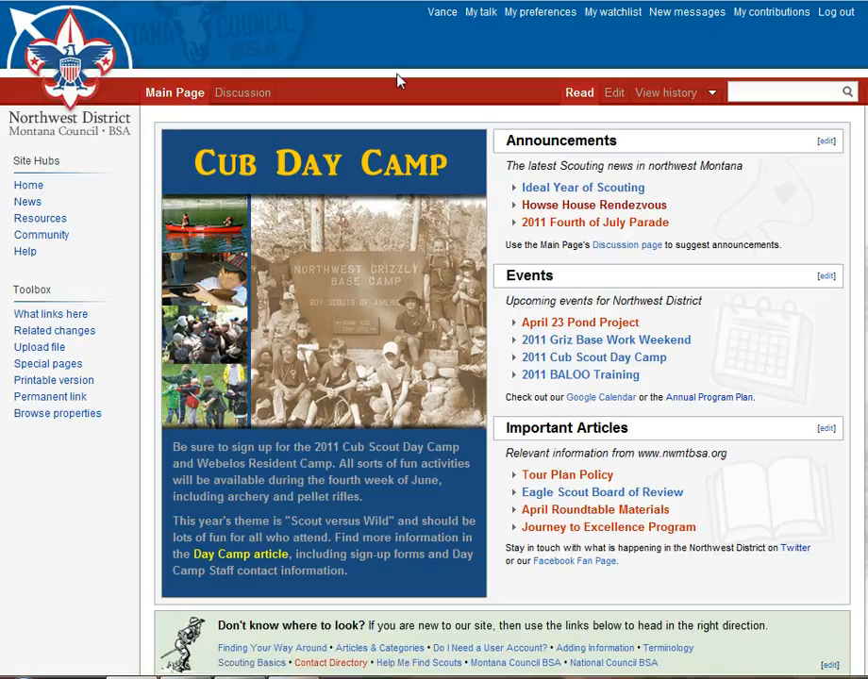
left_click(442, 14)
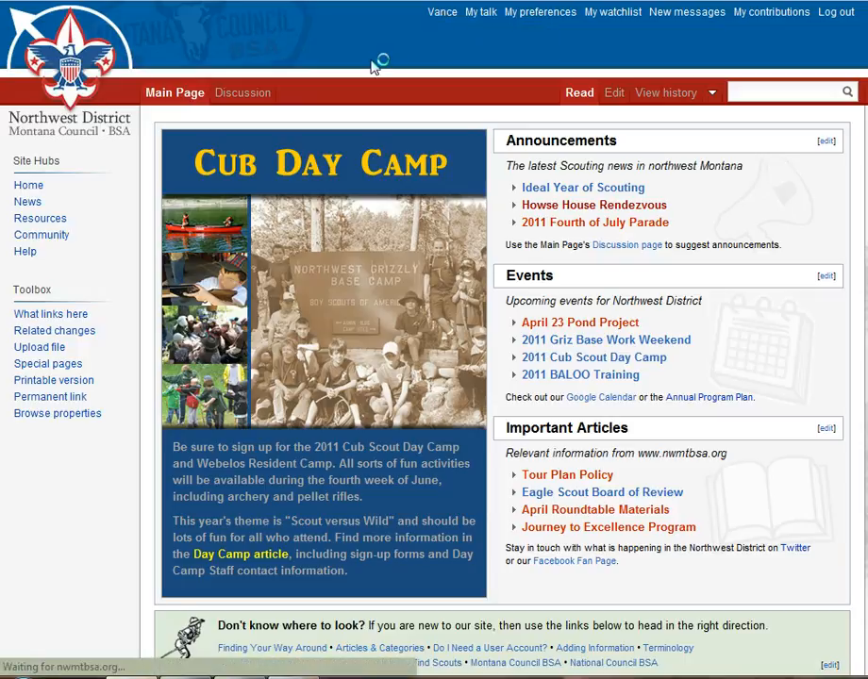